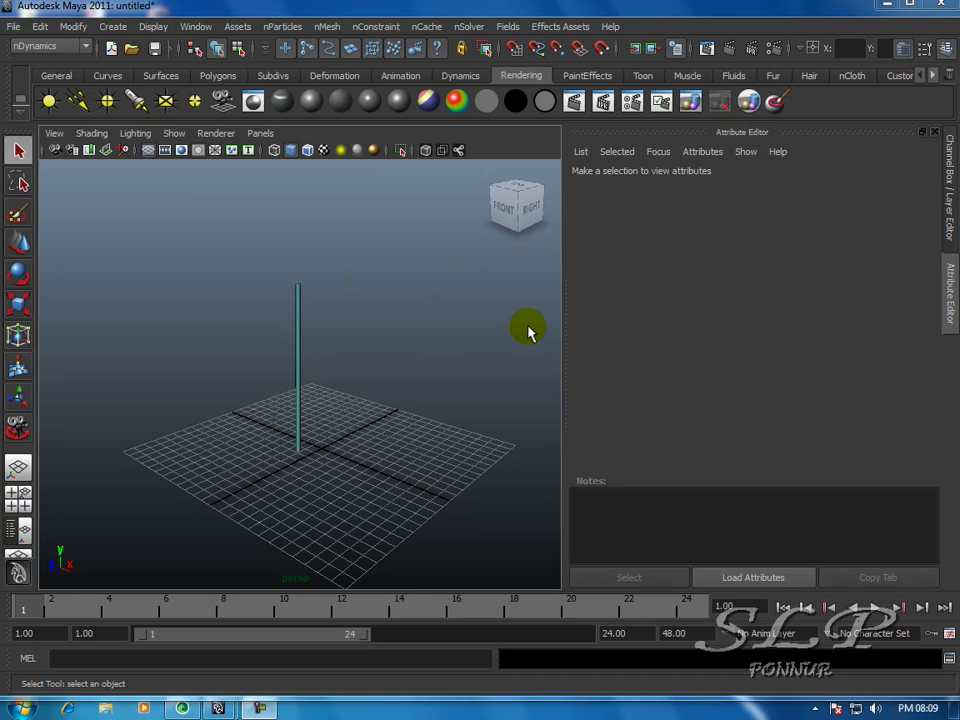
Create a polygon plane about 9.5 by 5.8 units on the grid beside the pole
click(905, 49)
click(113, 27)
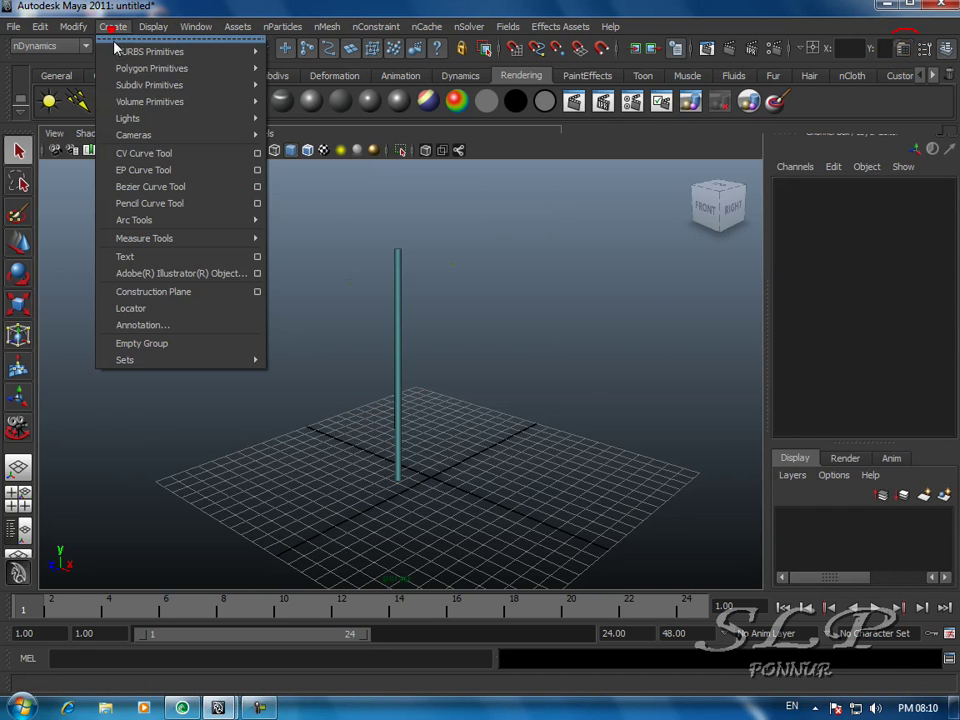
click(122, 70)
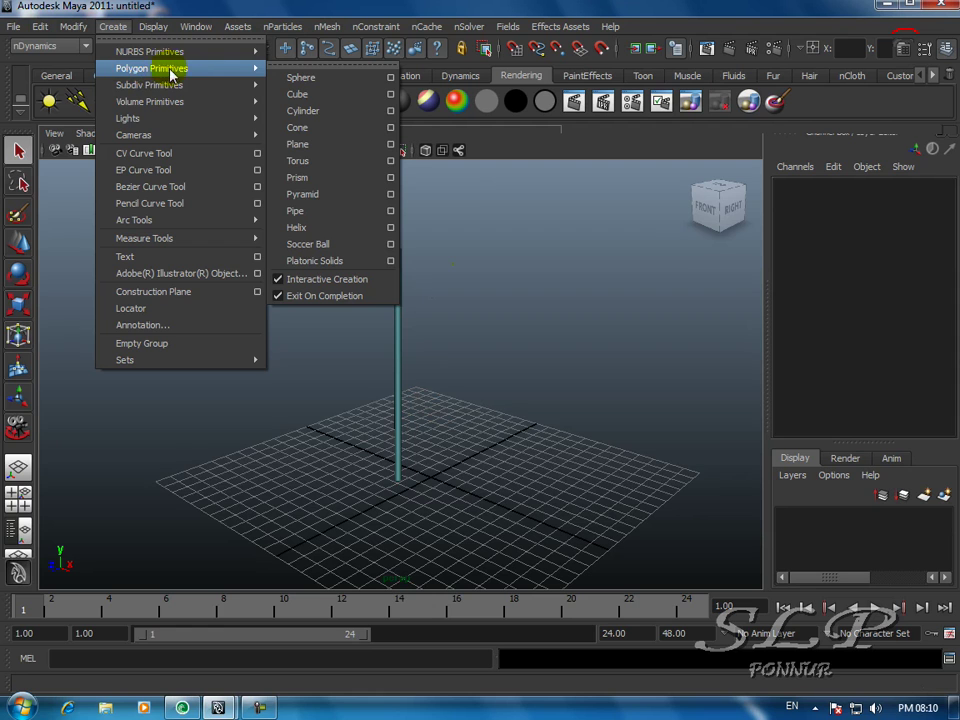
click(303, 146)
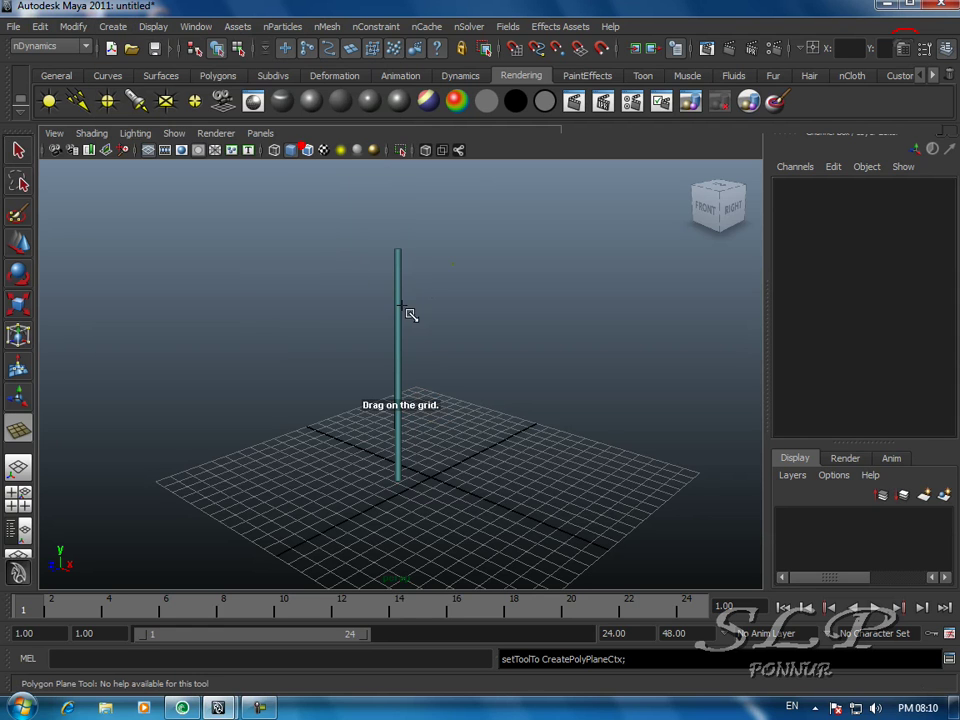
click(455, 471)
drag(456, 446, 549, 540)
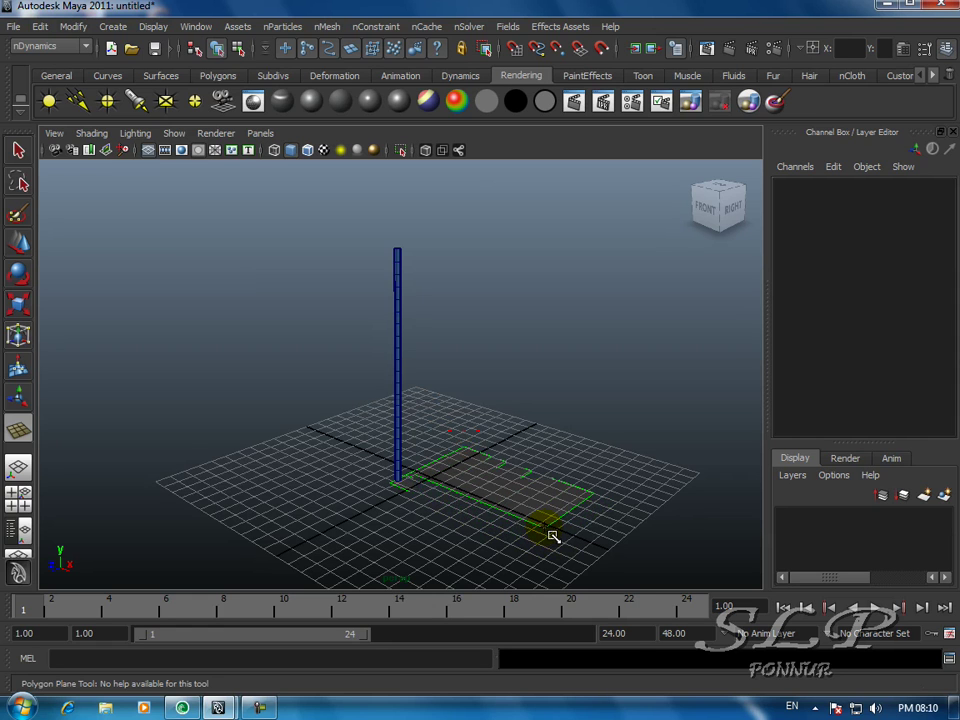
key(q)
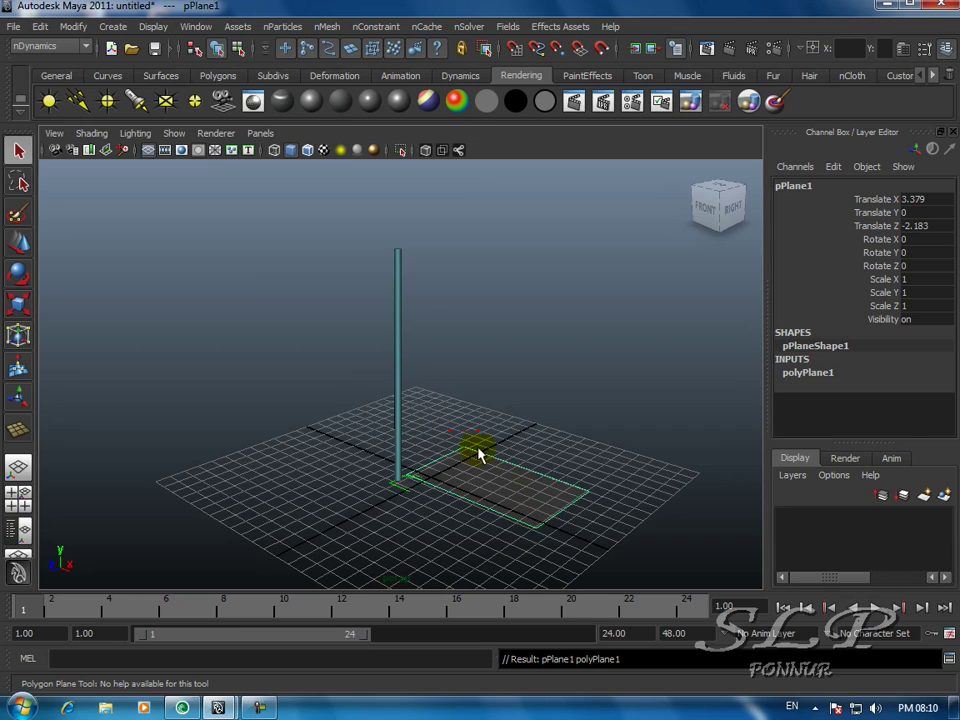
Set the plane's Subdivisions Width and Subdivisions Height both to 14
click(815, 373)
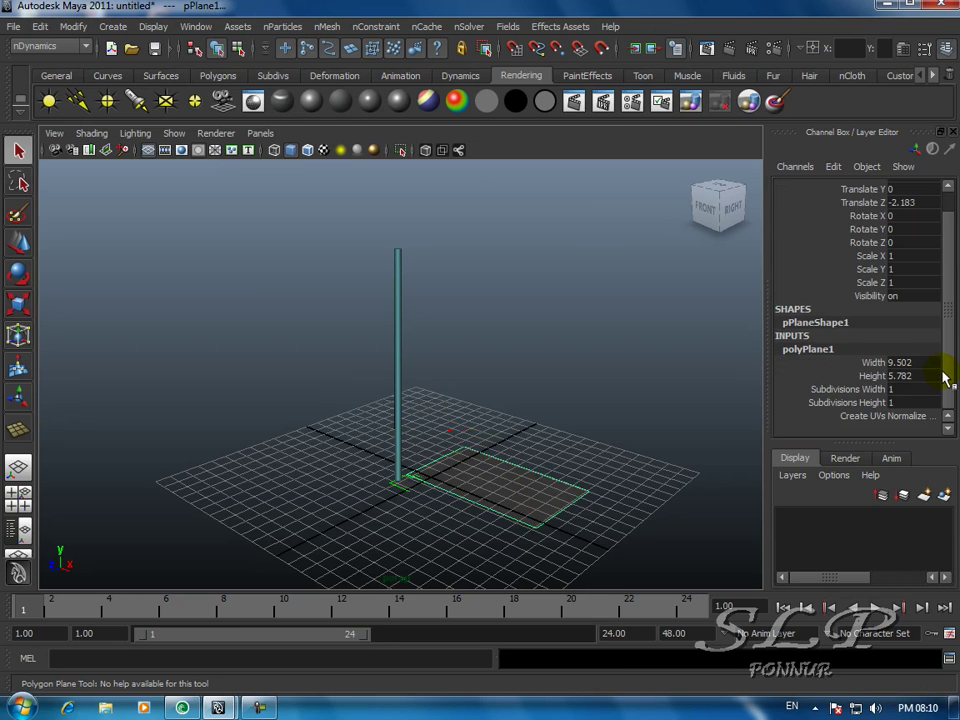
click(839, 390)
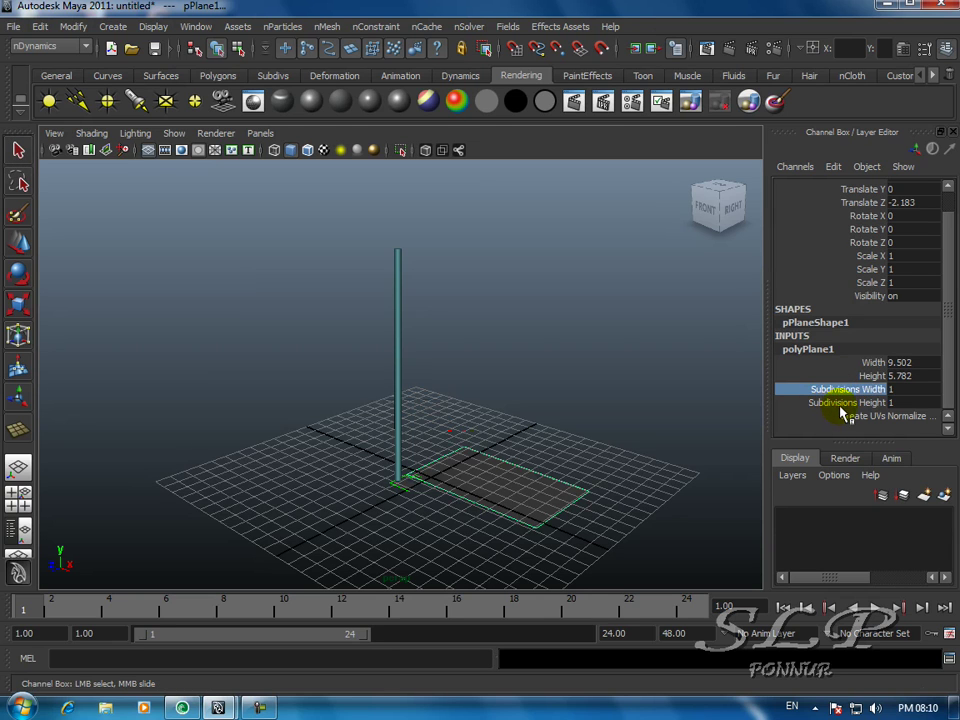
click(848, 403)
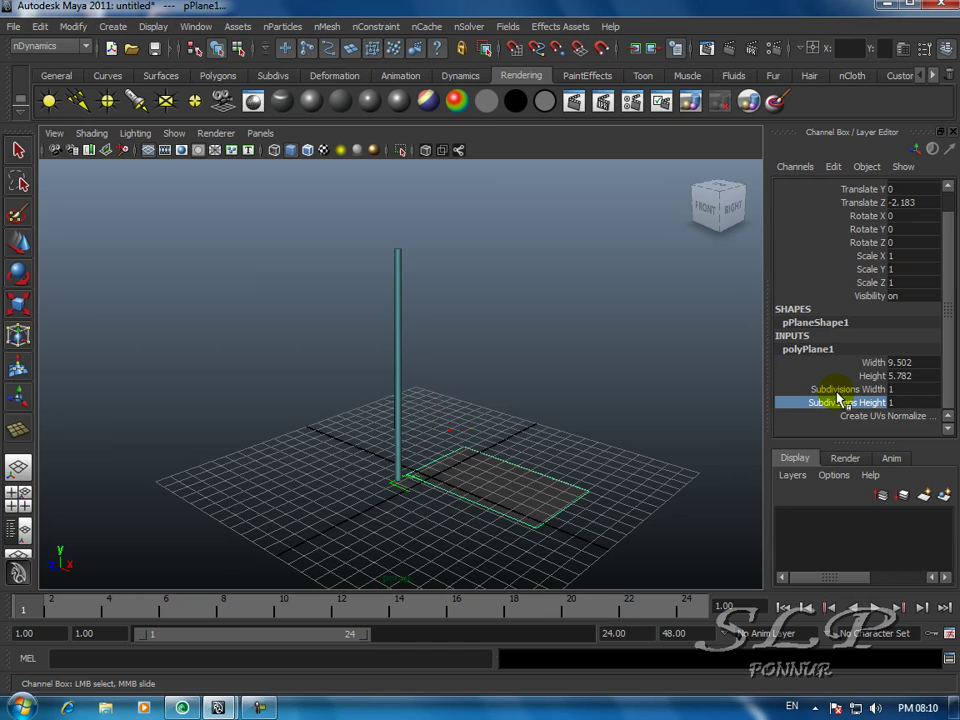
shift+click(835, 389)
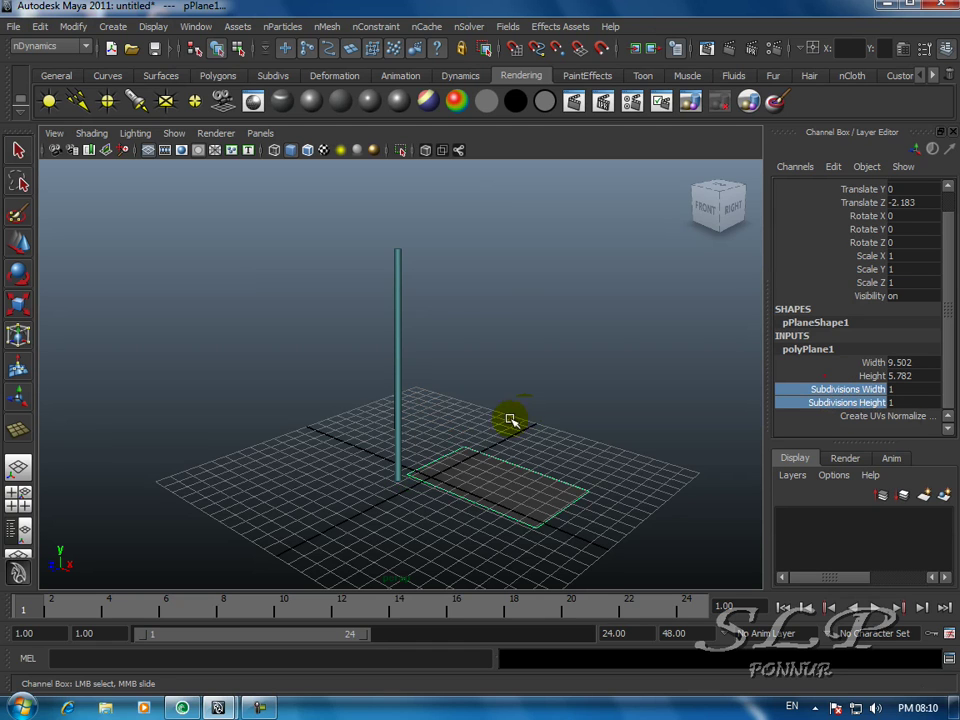
middle_drag(507, 413, 607, 428)
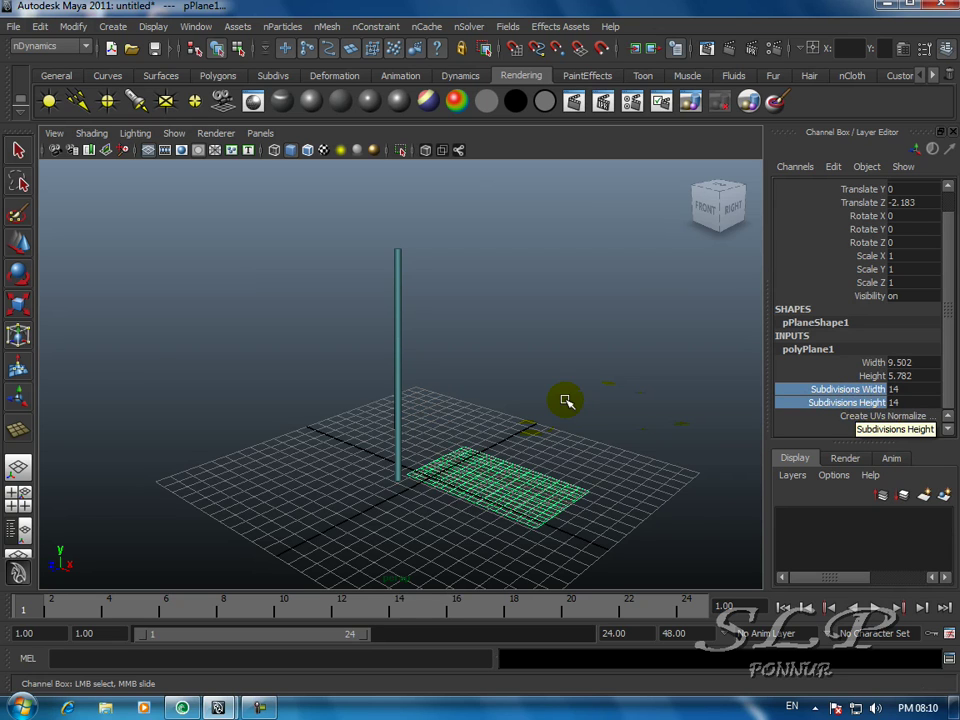
Raise the plane about 4.5 units above the grid and rotate it upright, about 86 degrees around X
click(18, 243)
drag(500, 440, 503, 372)
click(22, 305)
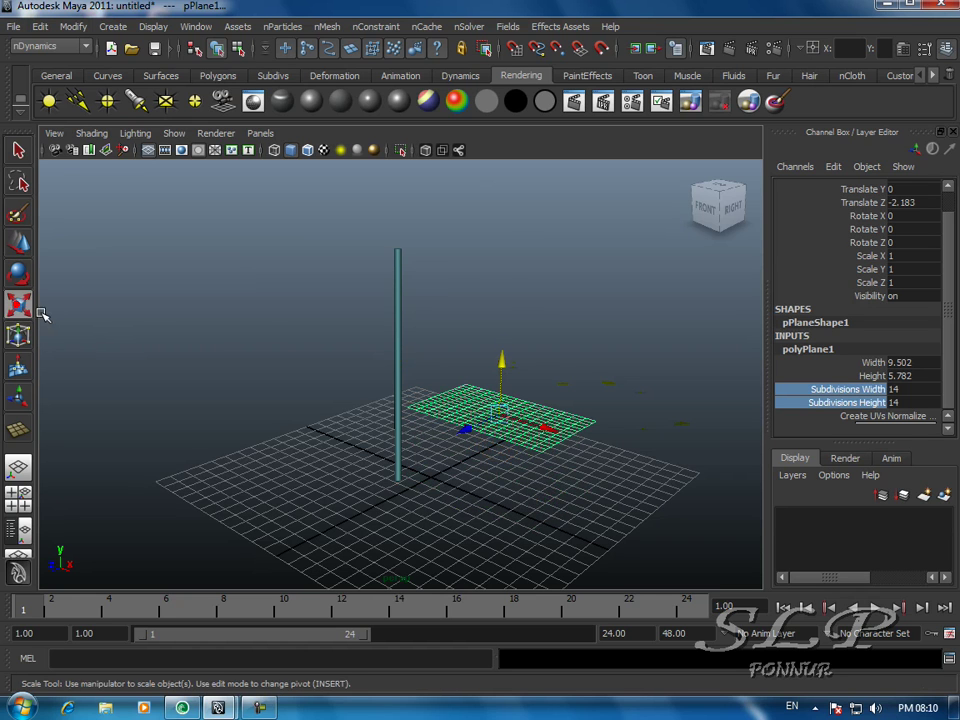
click(18, 274)
drag(479, 369, 437, 450)
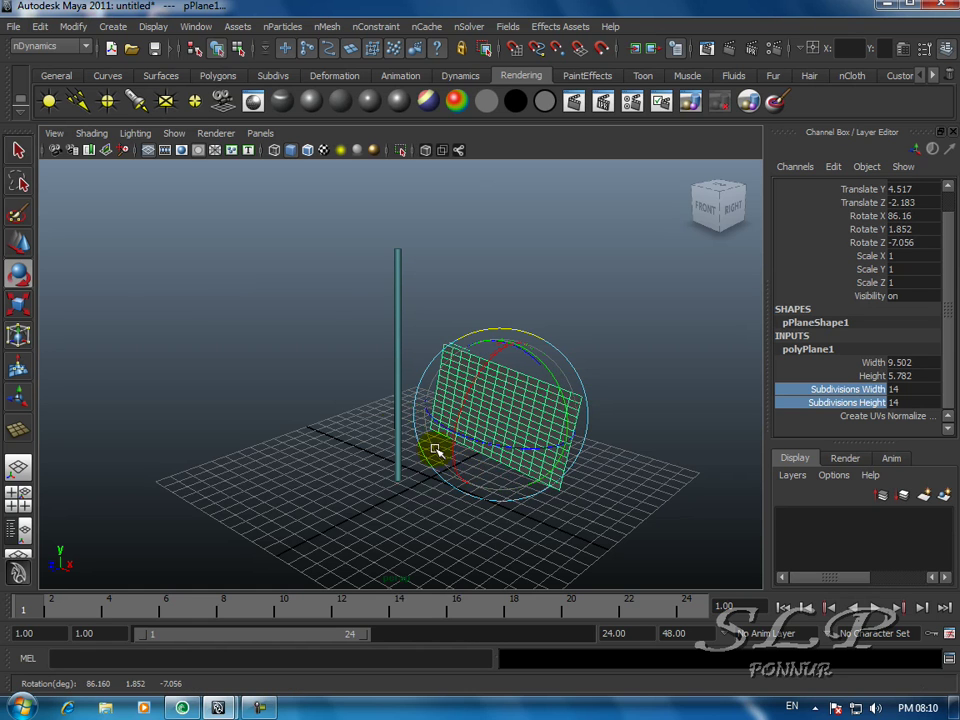
Move the upright plane beside the pole's upper end, to about X 0.75, Y 10.2, Z -2.0
click(22, 243)
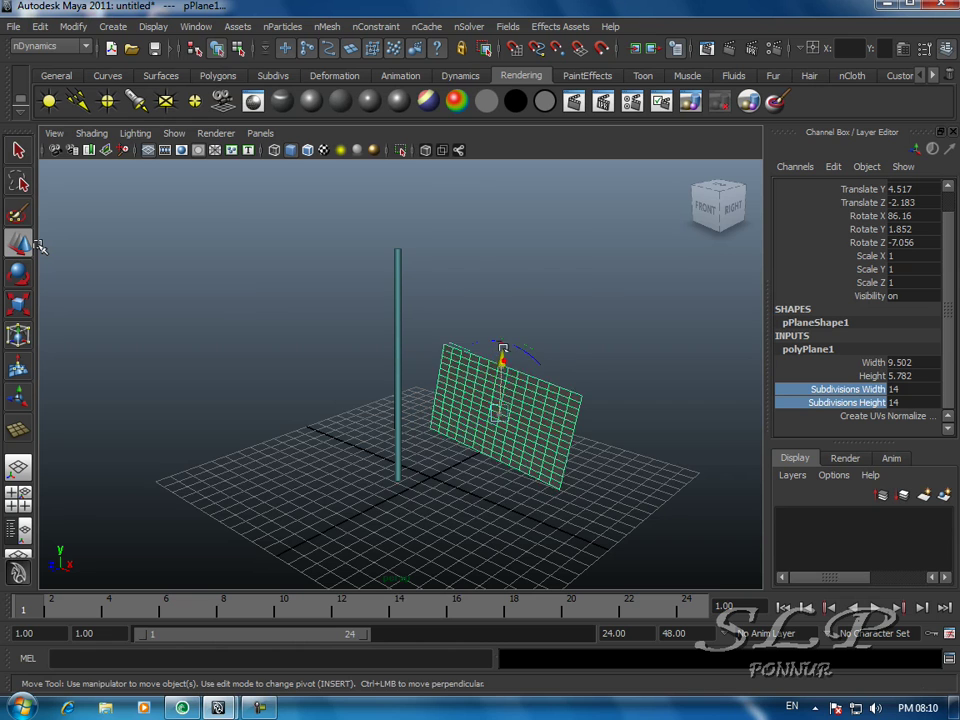
drag(503, 350, 503, 253)
drag(536, 305, 465, 316)
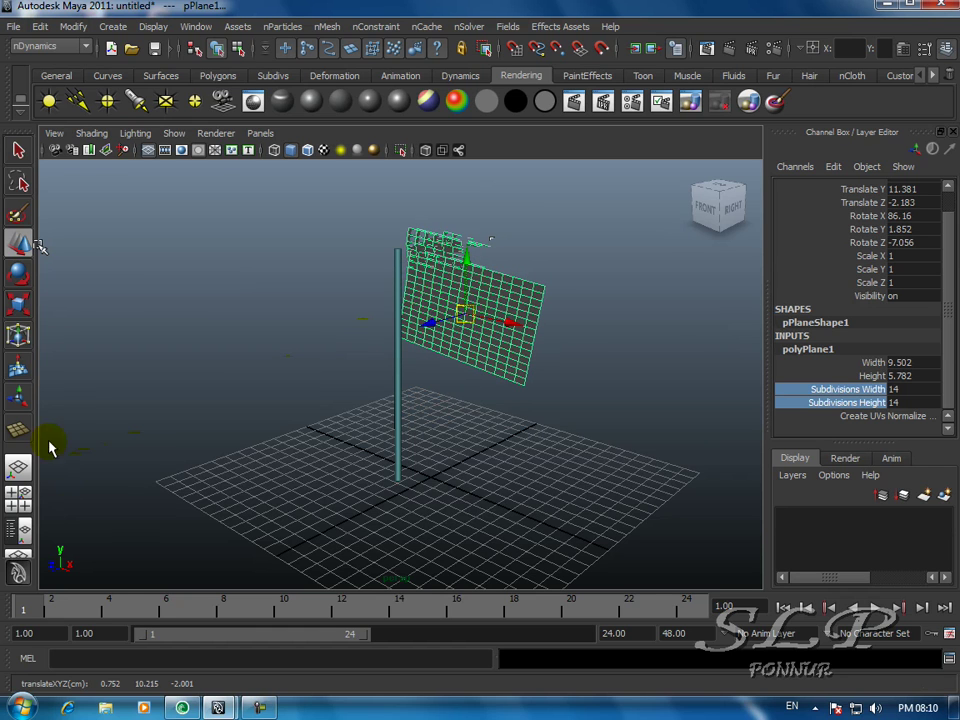
Scale the plane down to about 0.83 in X and 0.78 in Y and Z
key(r)
drag(467, 316, 445, 313)
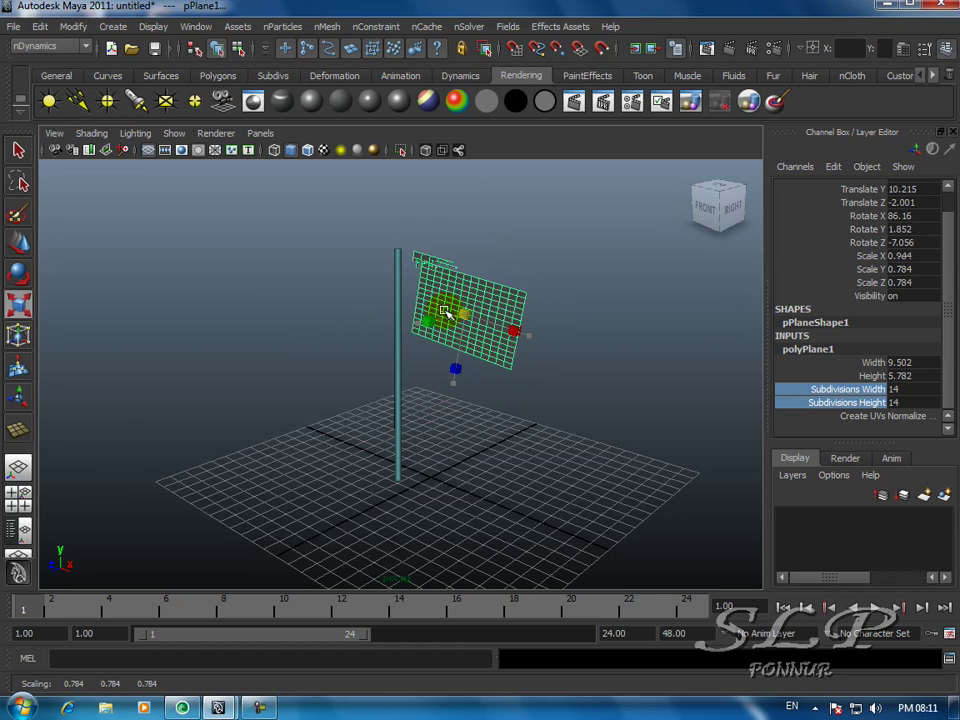
drag(530, 337, 533, 336)
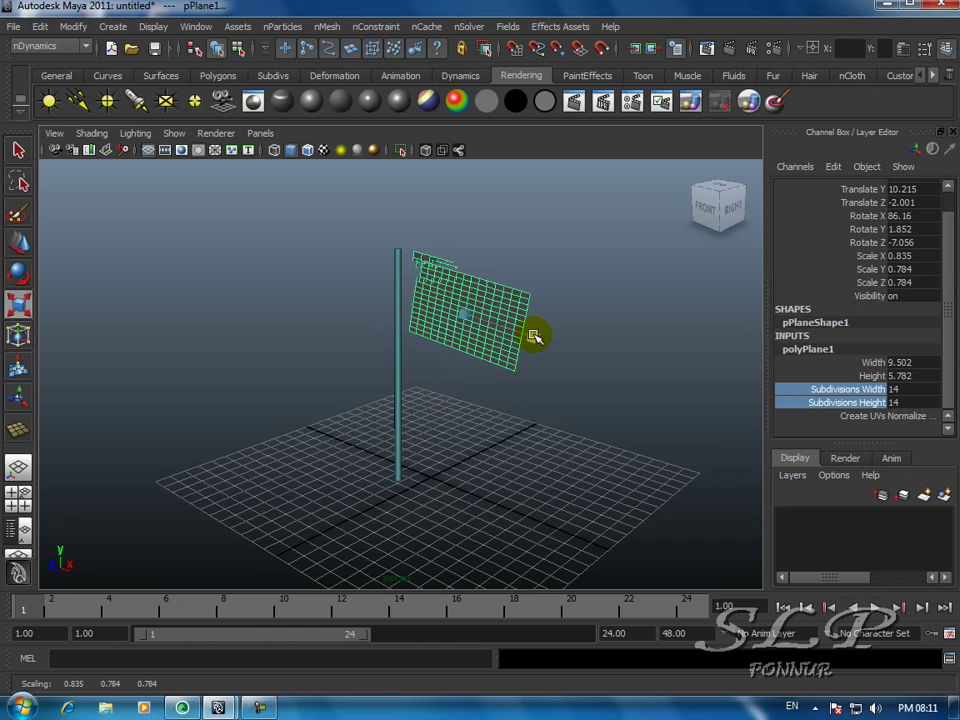
drag(467, 316, 468, 318)
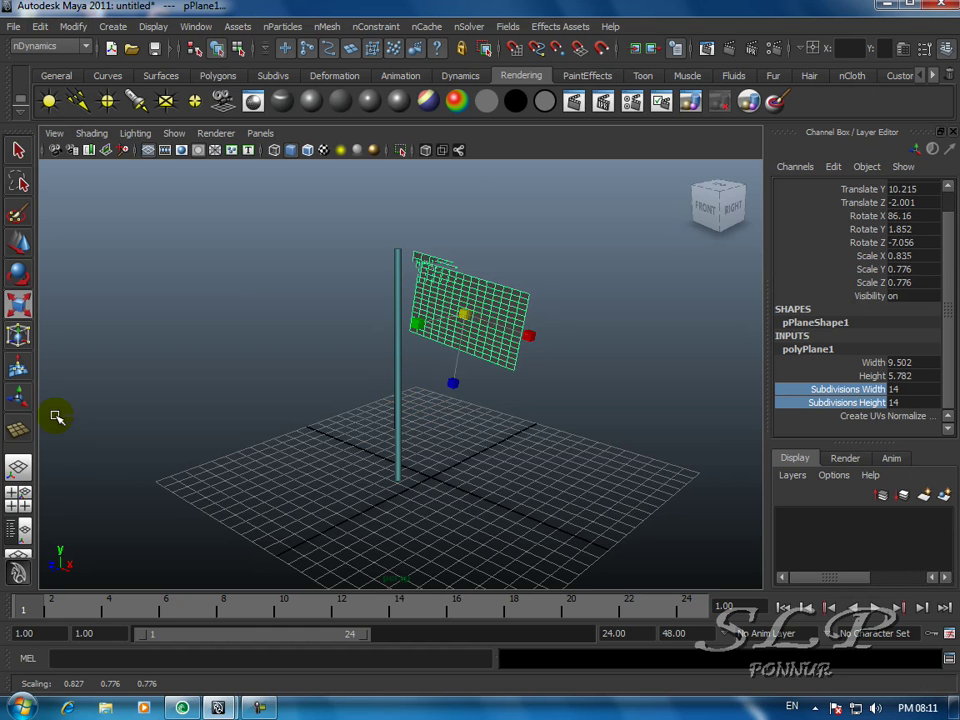
In the four-view layout, level the plane by rotating it to about 91 degrees in X and 0.4 in Z
click(18, 497)
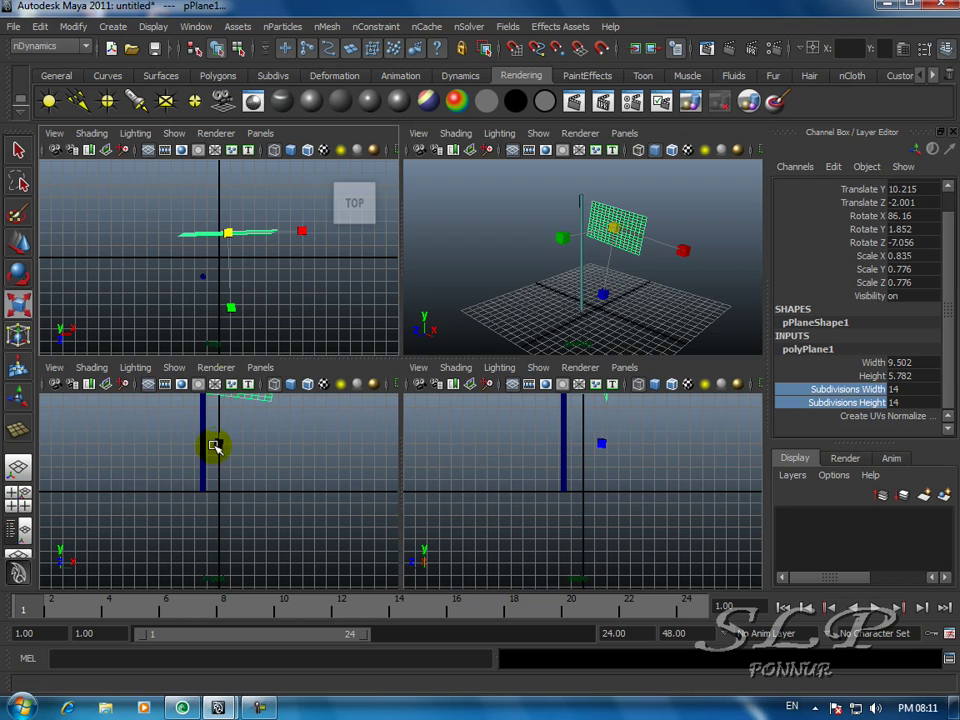
click(18, 272)
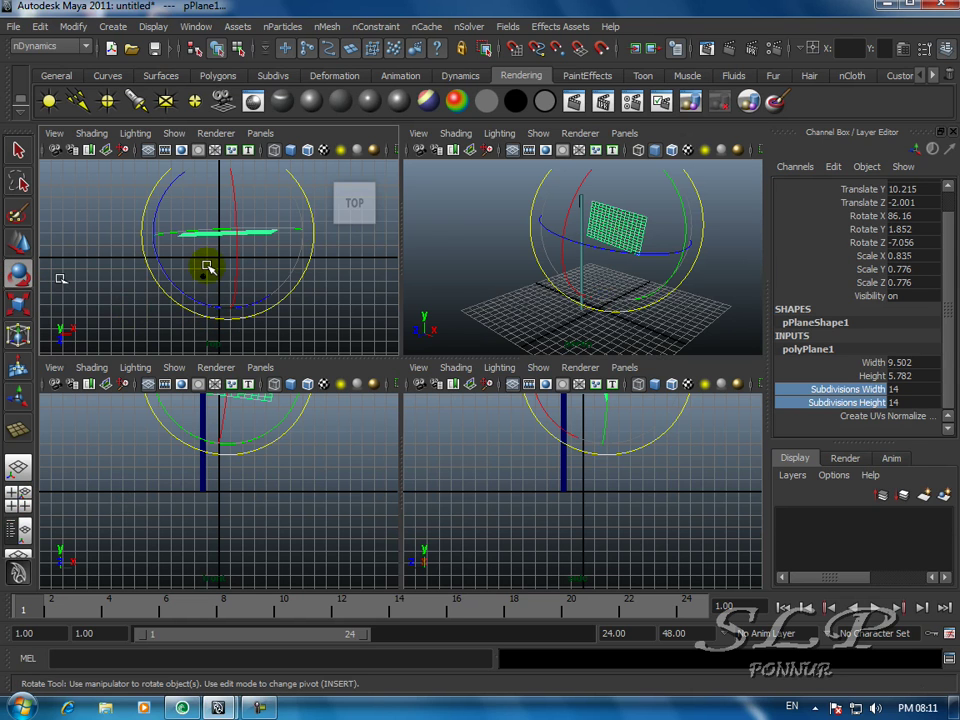
drag(256, 228, 246, 227)
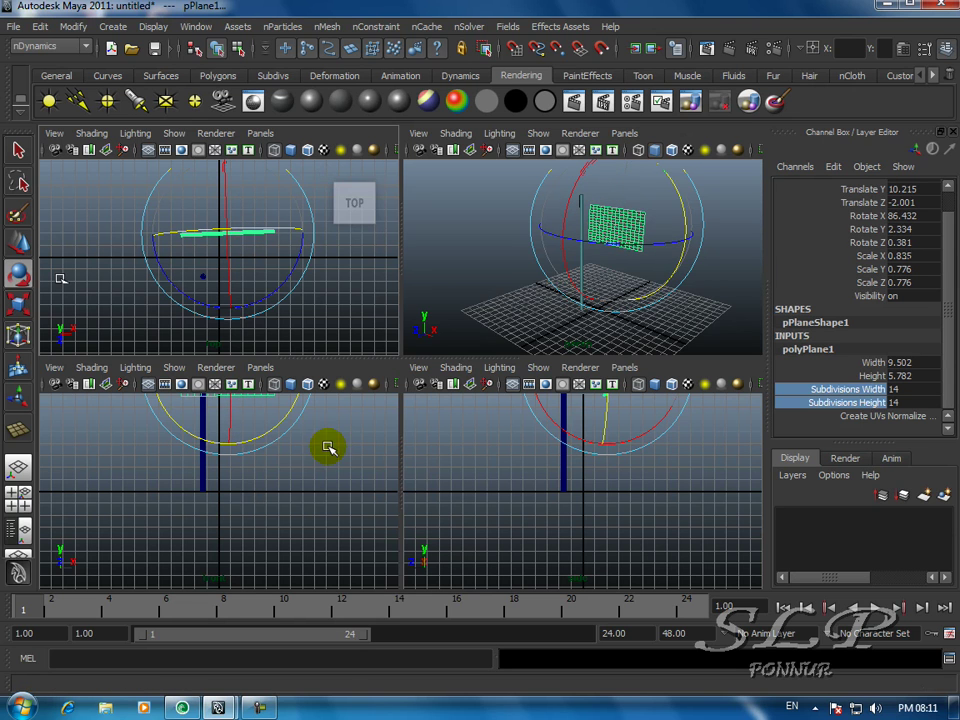
scroll(289, 487, down, 3)
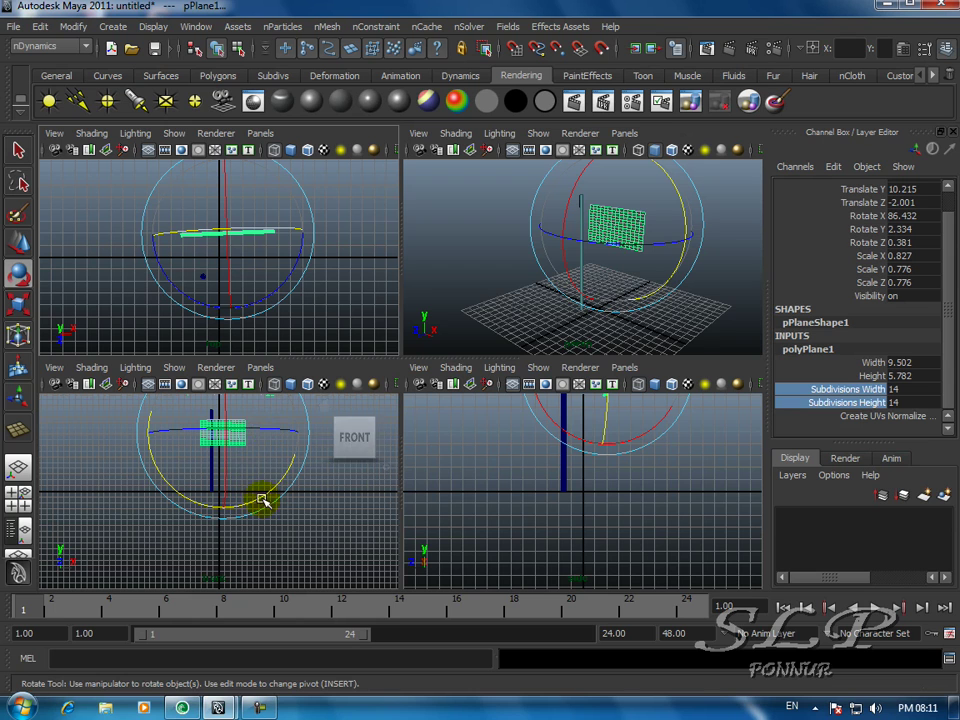
drag(226, 437, 227, 458)
Frame the plane closely in the orthographic views and straighten its Y rotation to about -0.27 degrees
scroll(583, 499, down, 3)
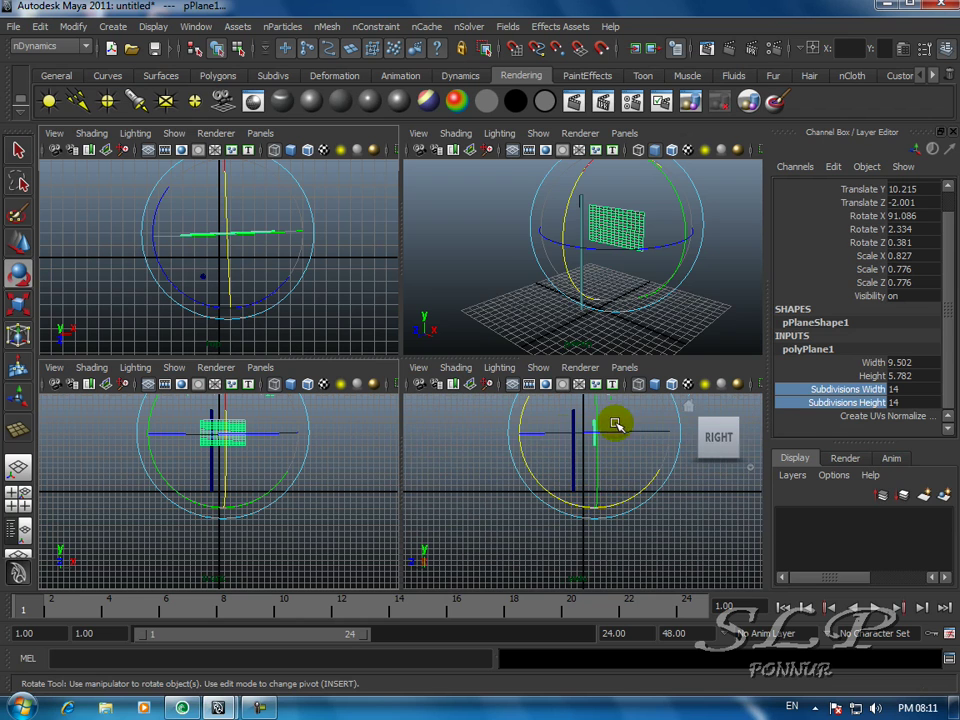
click(58, 75)
click(134, 101)
drag(592, 450, 561, 499)
drag(484, 519, 589, 519)
drag(246, 491, 190, 508)
drag(264, 251, 201, 246)
scroll(249, 270, up, 3)
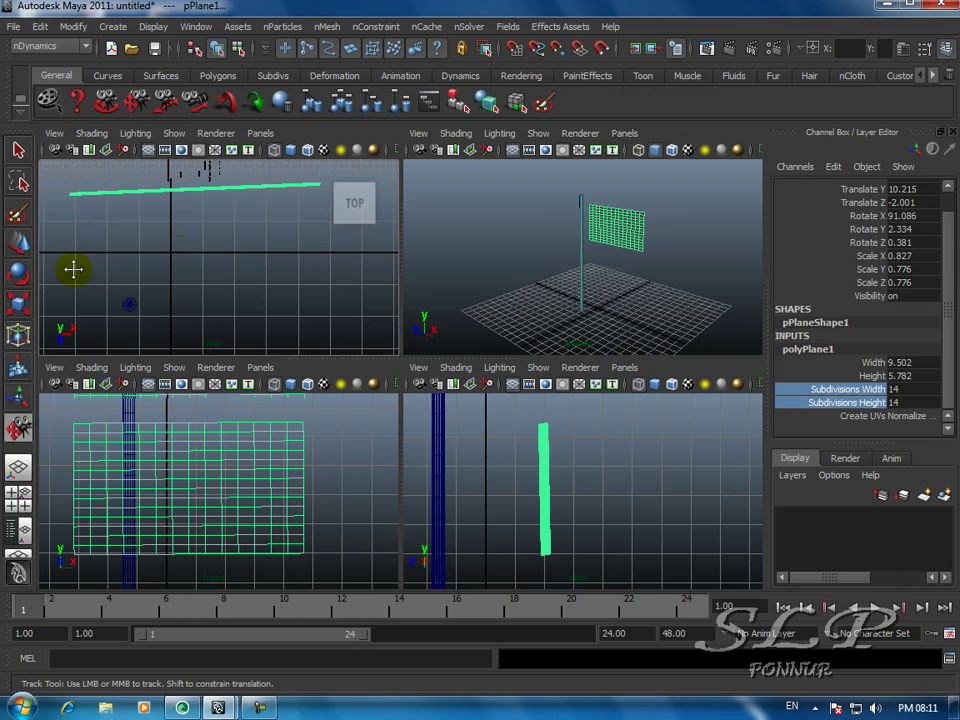
click(18, 276)
drag(240, 268, 237, 270)
click(465, 461)
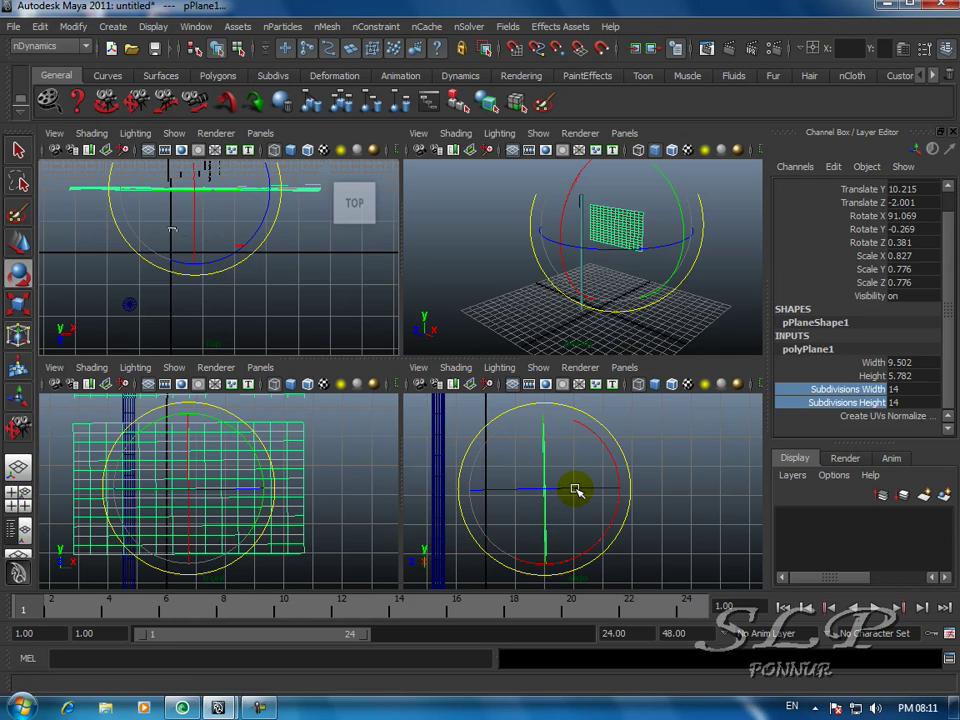
Move the plane against the top of the pole as a flag, at about X 2.56, Y 11.79, Z 1.66
click(18, 243)
drag(195, 189, 261, 306)
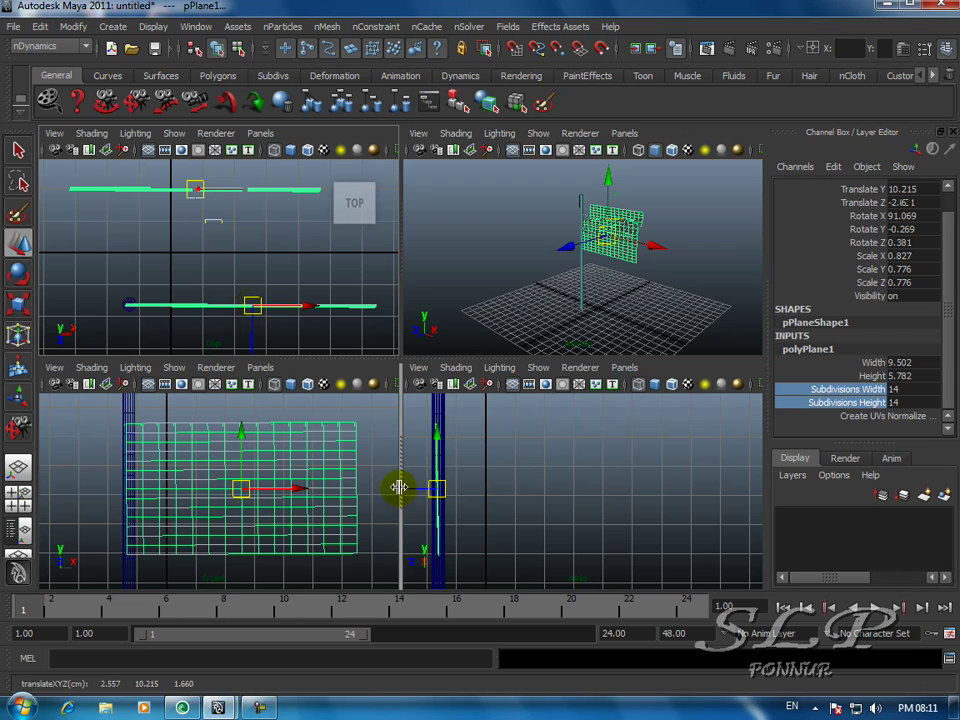
drag(521, 444, 512, 420)
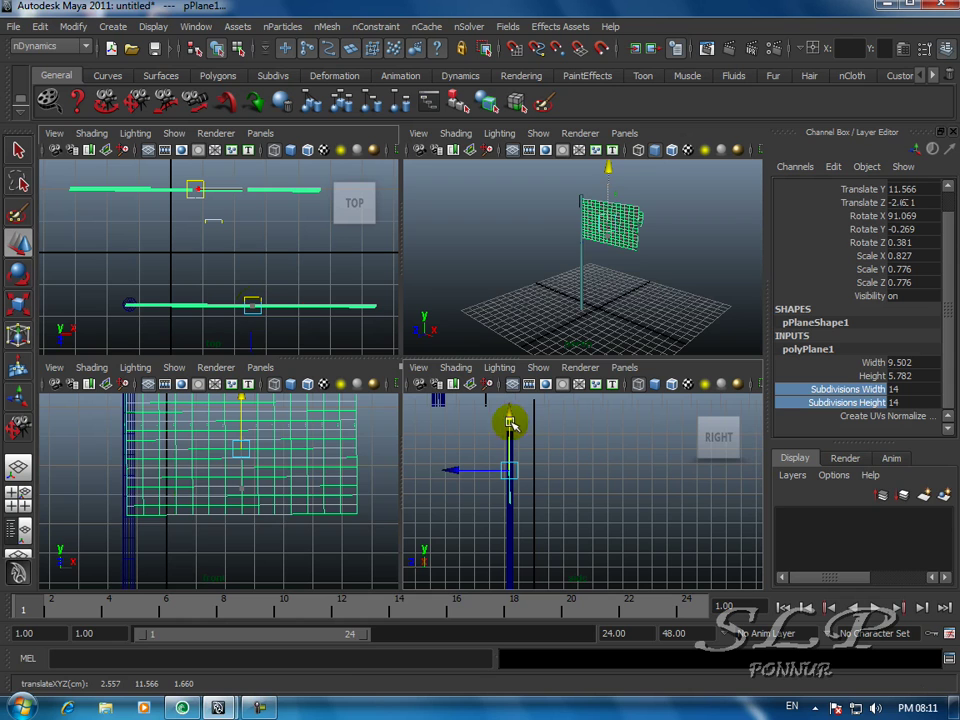
drag(231, 426, 228, 418)
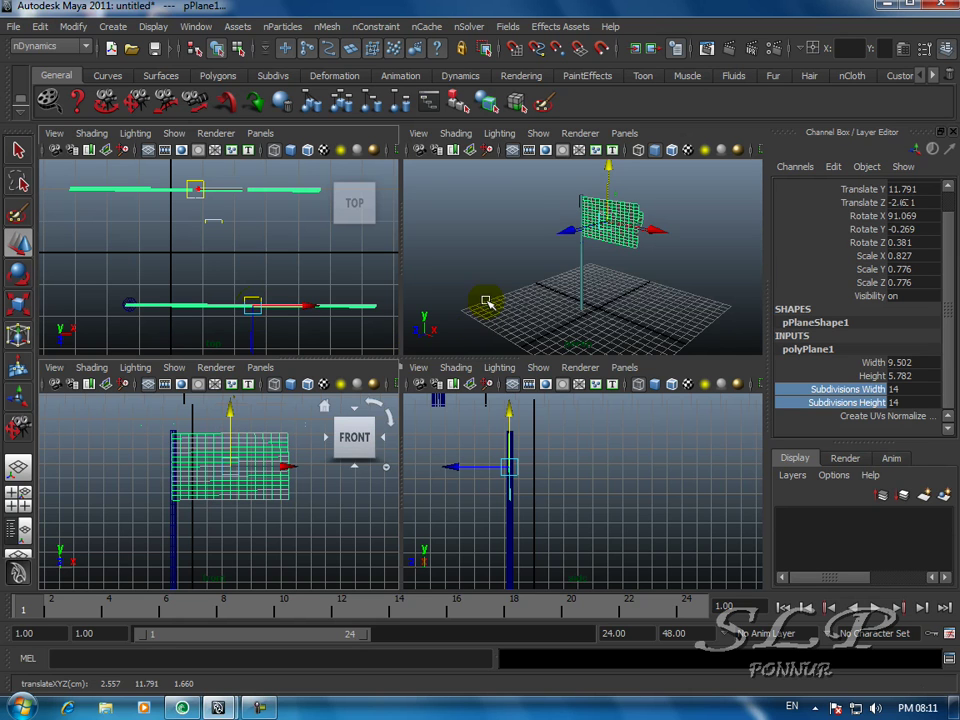
Return to the single perspective view, check the flag against the pole, and select the flag plane
click(17, 467)
click(296, 316)
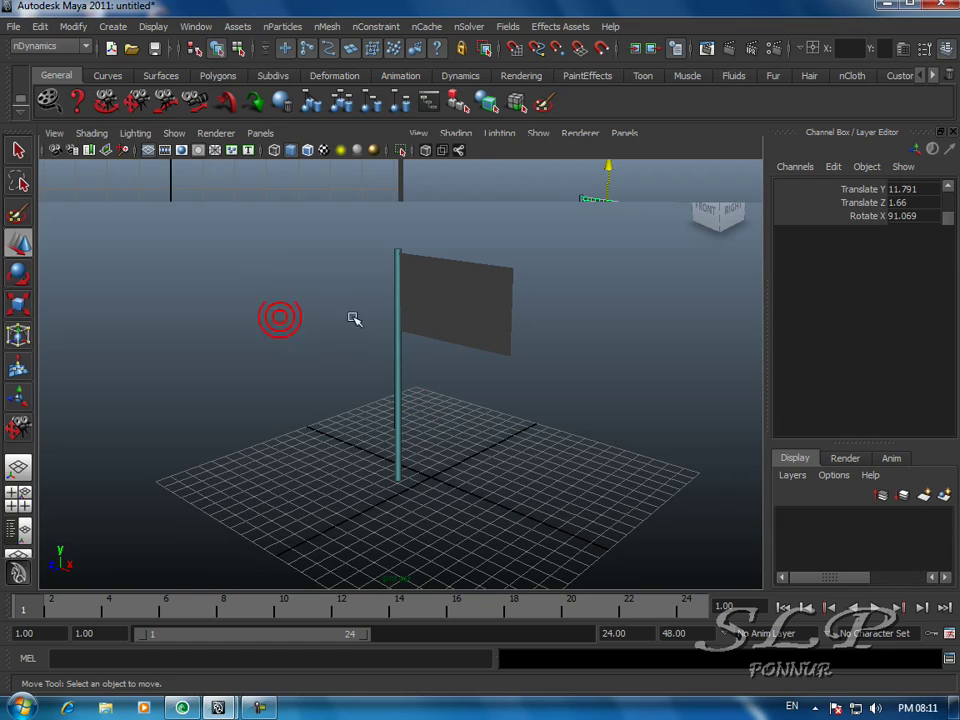
click(107, 102)
mouse_move(401, 415)
mouse_down()
mouse_move(511, 418)
mouse_move(579, 399)
mouse_move(444, 424)
mouse_move(270, 433)
mouse_move(414, 416)
mouse_up()
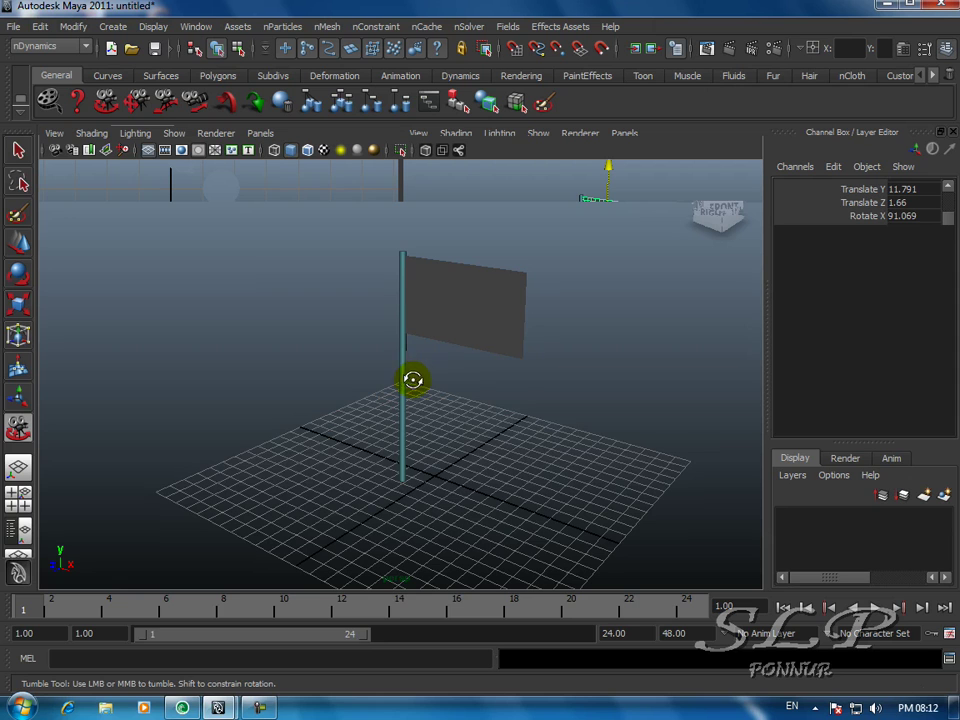
click(18, 150)
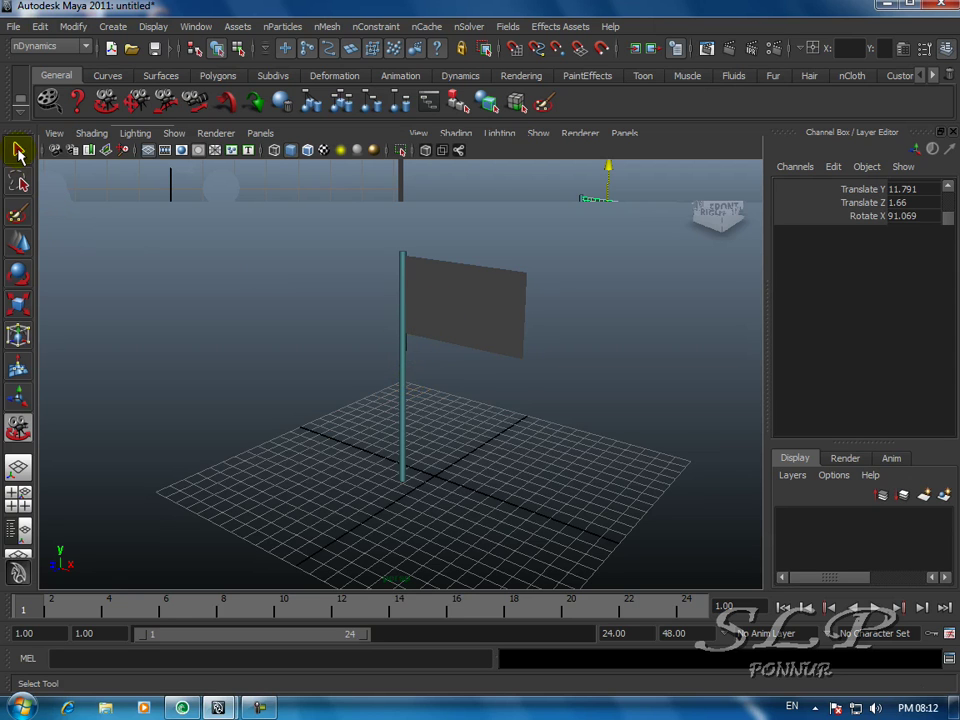
click(441, 305)
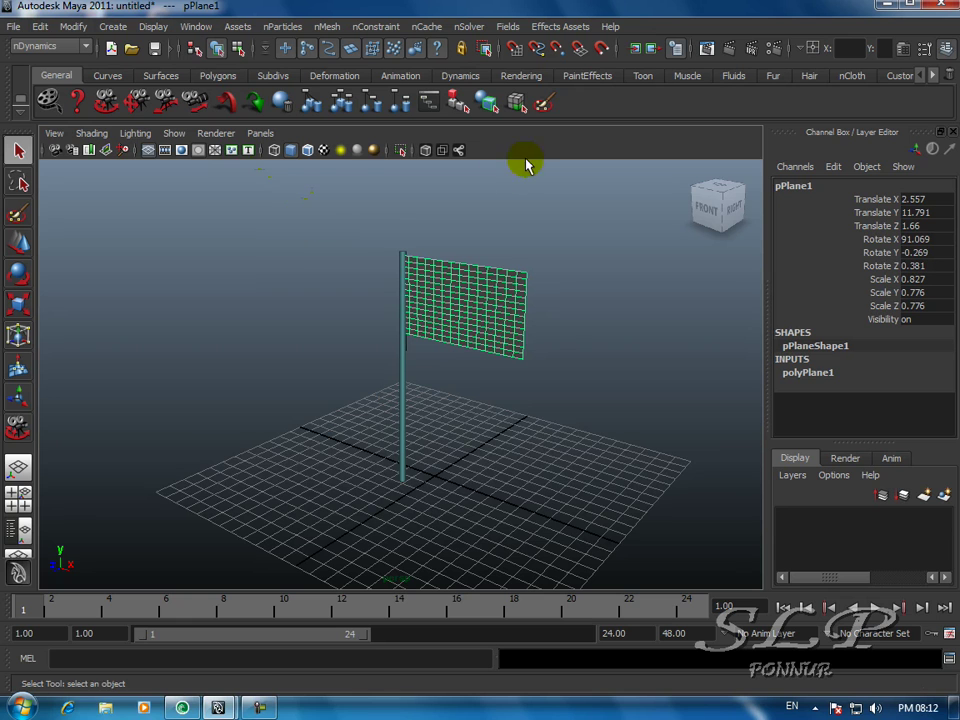
Assign a new Blinn material to the flag plane and map its colour with a File texture node
click(522, 76)
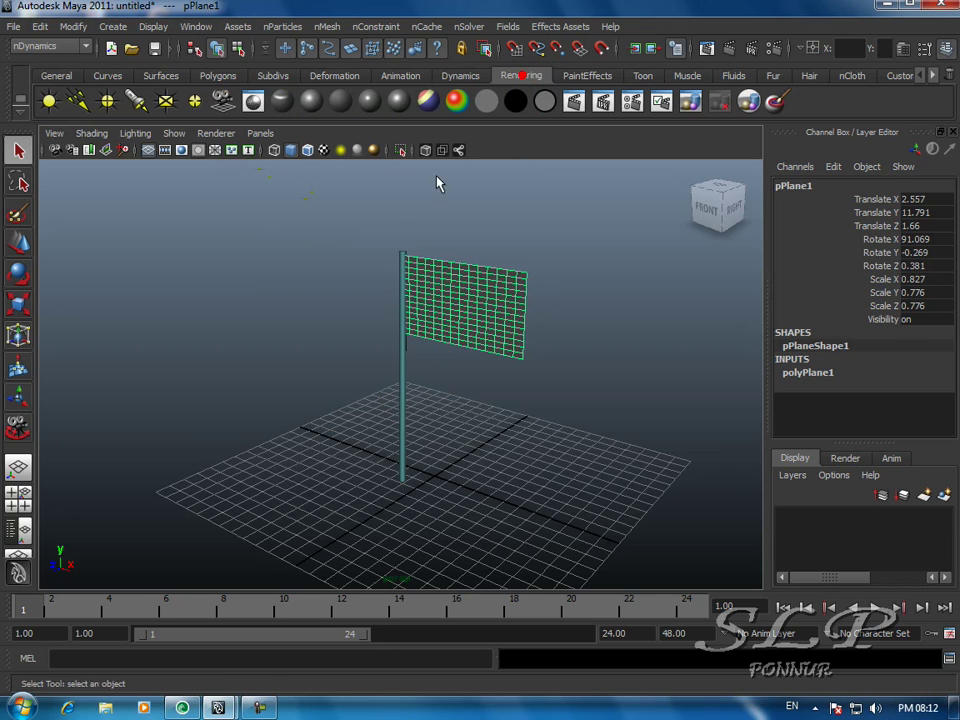
click(311, 104)
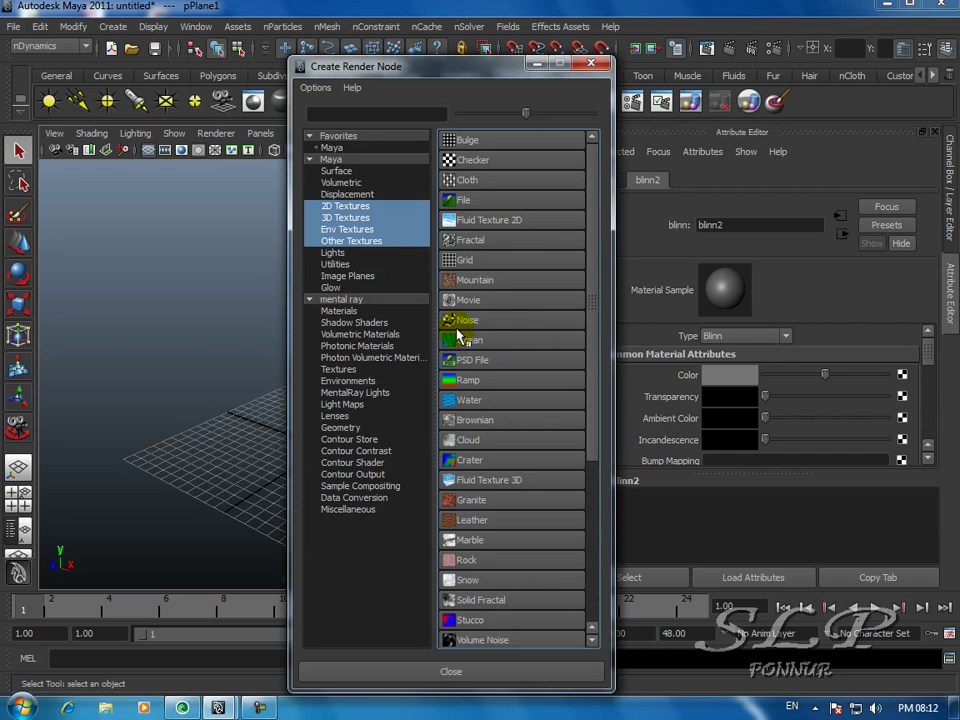
click(472, 202)
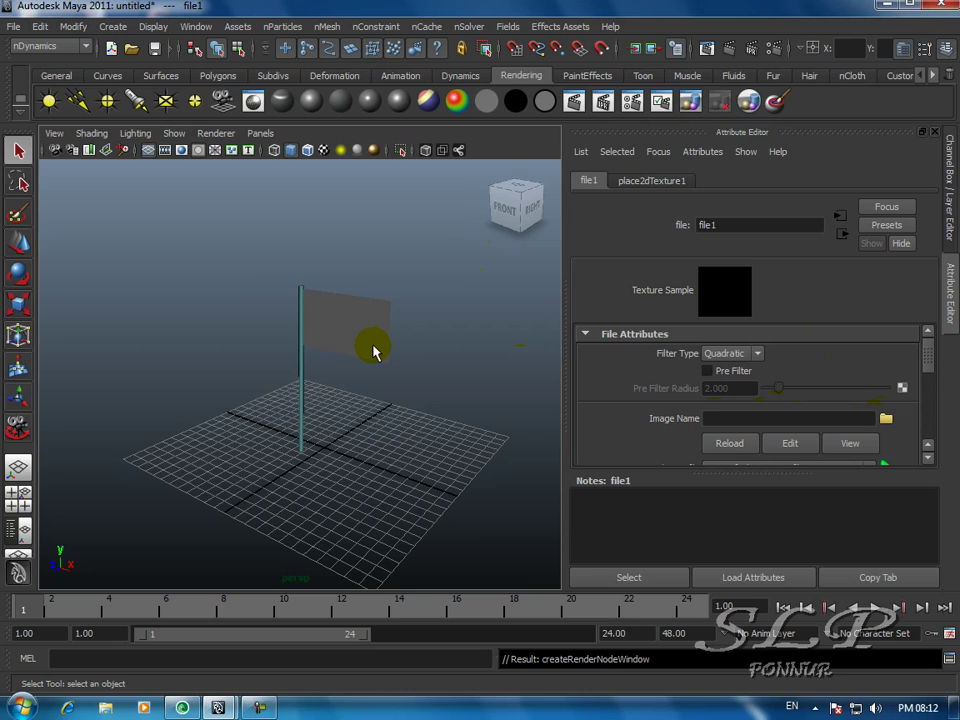
Load the image indian flag.jpg into the file texture and turn on Hardware Texturing in the perspective view
click(885, 420)
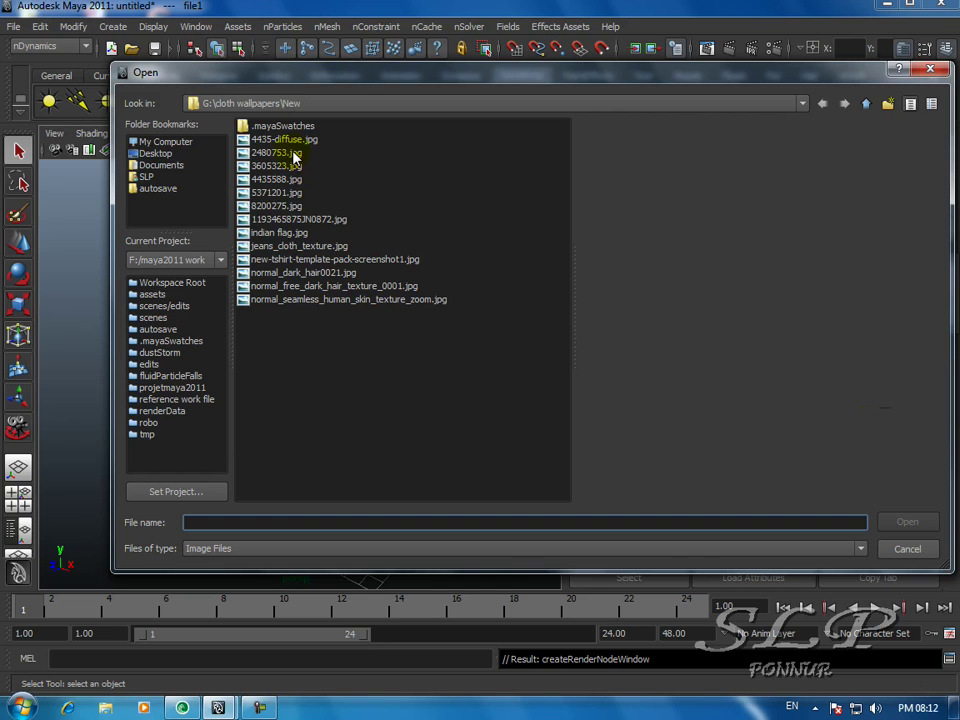
click(276, 234)
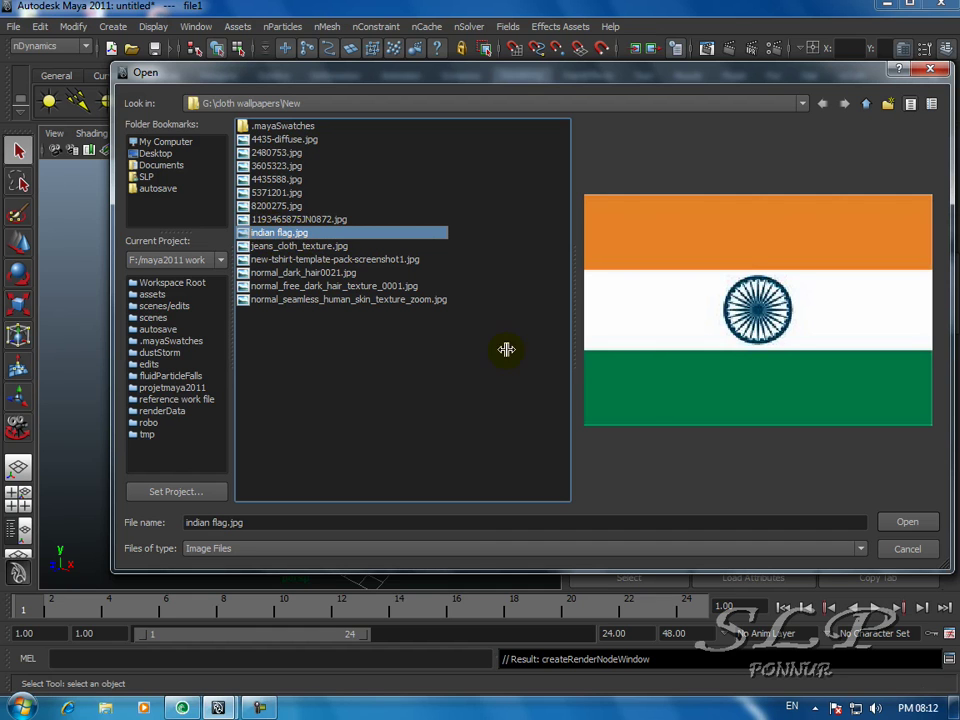
click(924, 527)
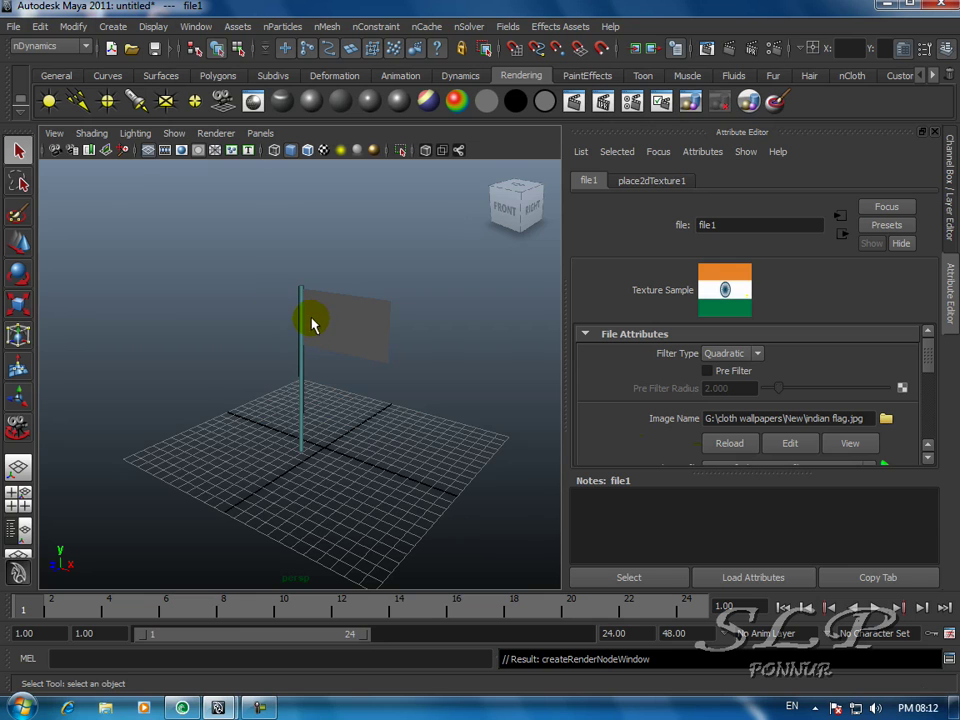
click(90, 133)
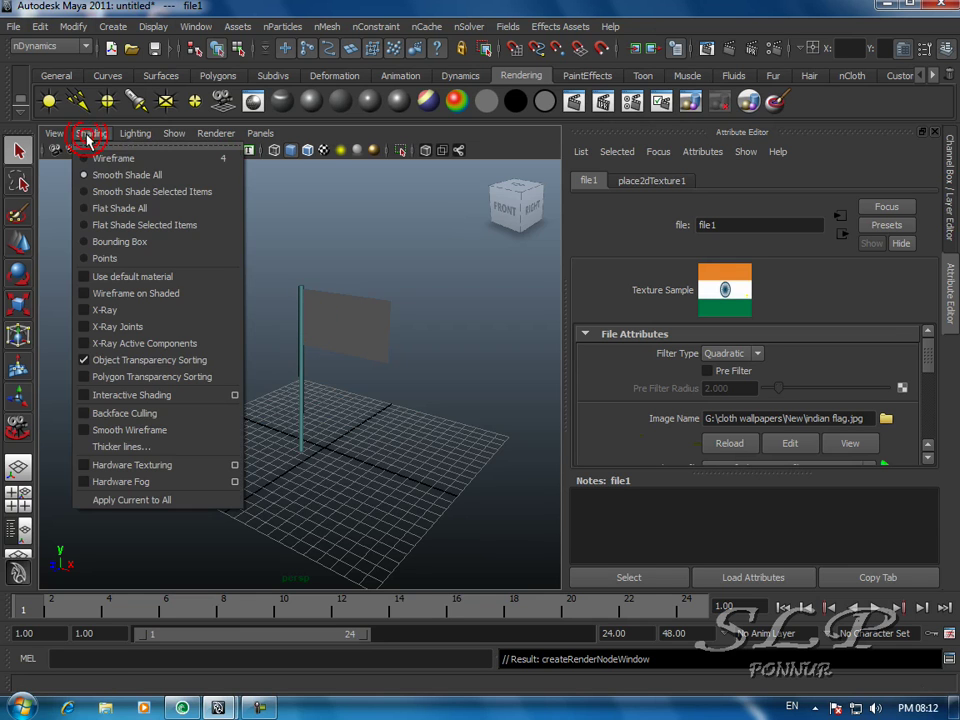
click(131, 467)
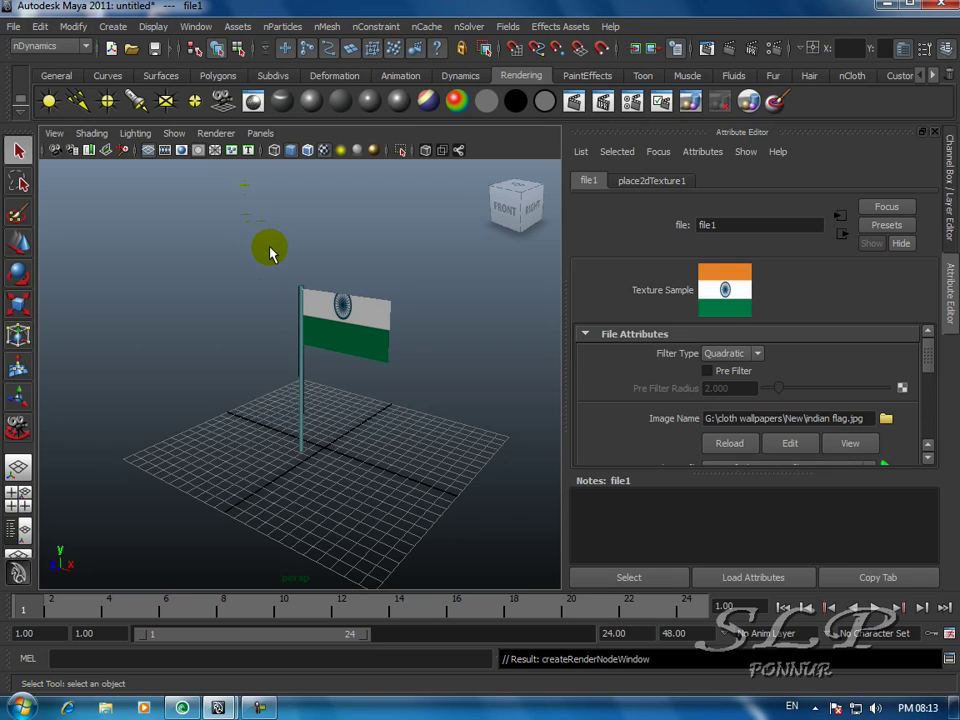
Open the UV Texture Editor beside the flag and show the flag plane's UVs in it
click(192, 28)
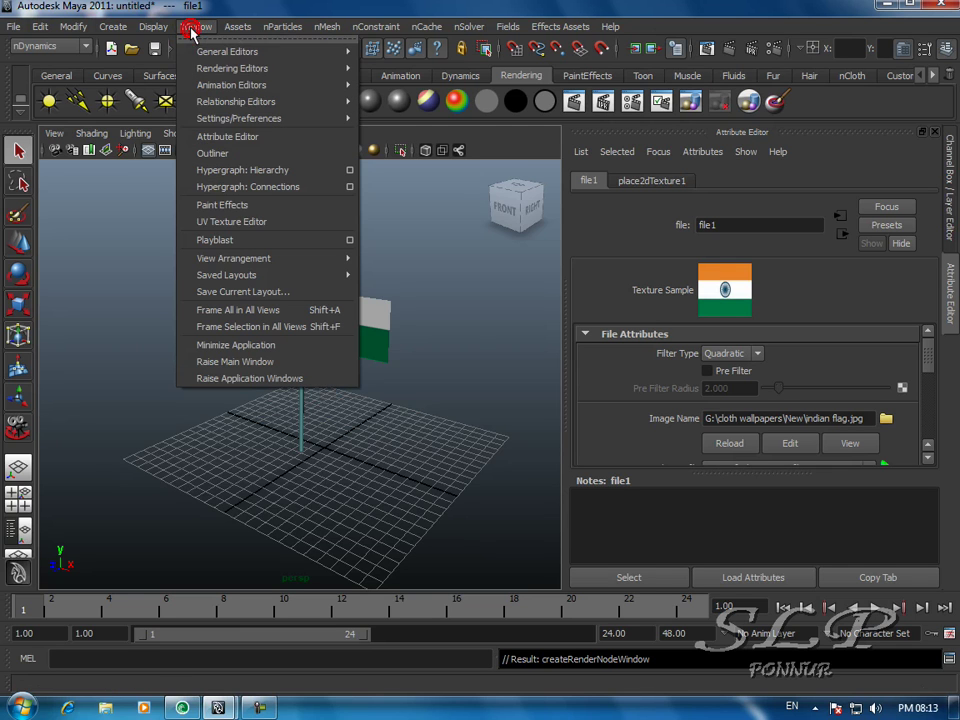
click(219, 222)
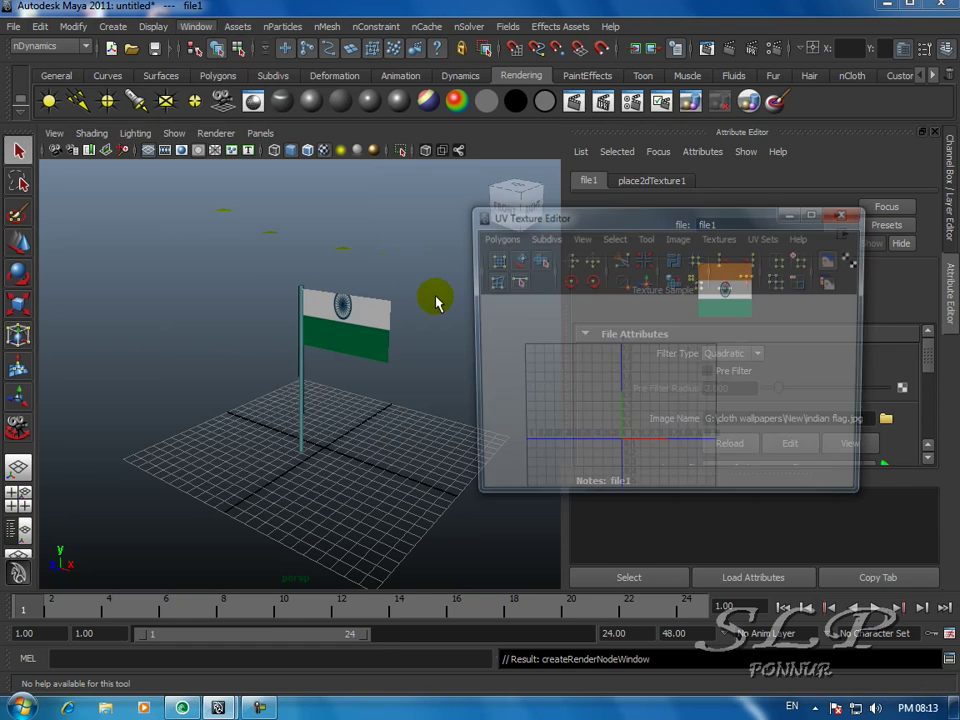
drag(668, 221, 712, 213)
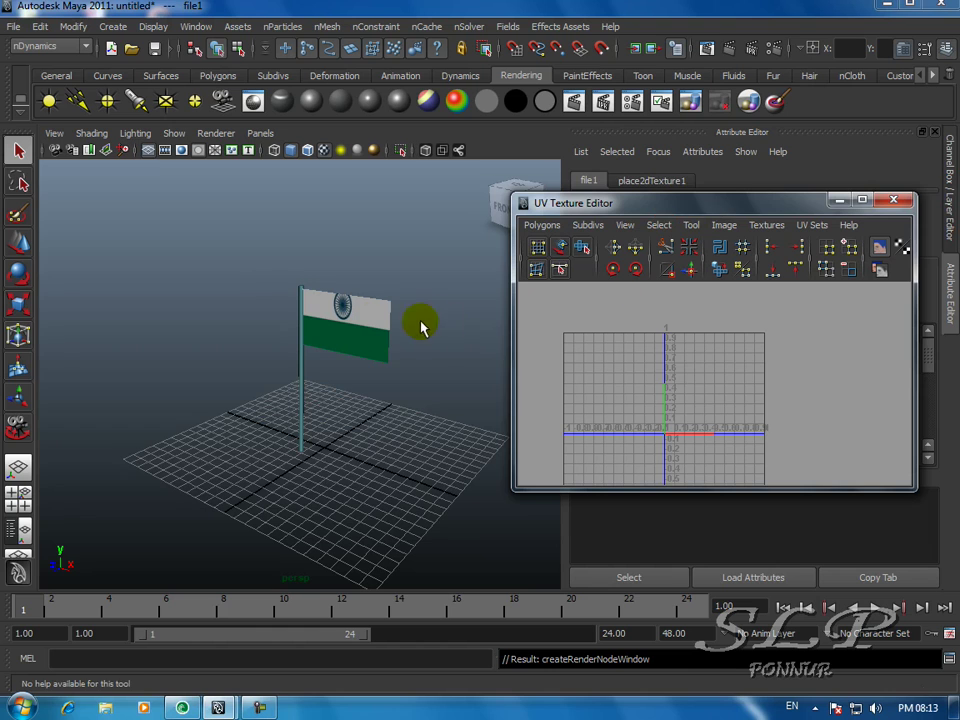
click(340, 325)
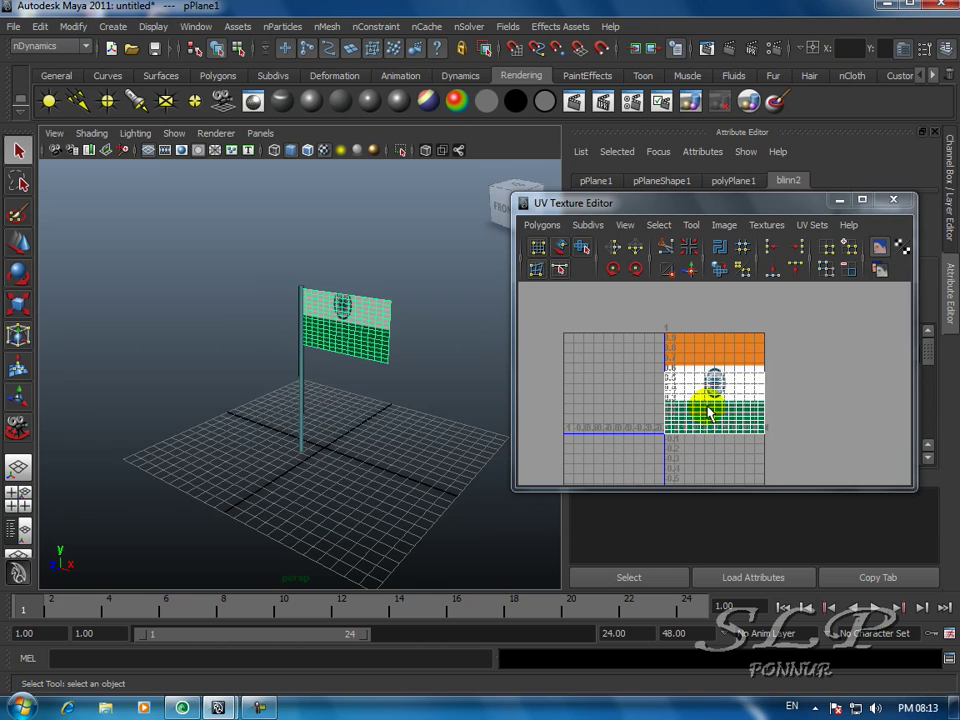
Select the flag's whole UV shell with the Move UV Shell tool and scale the UVs taller vertically
click(691, 225)
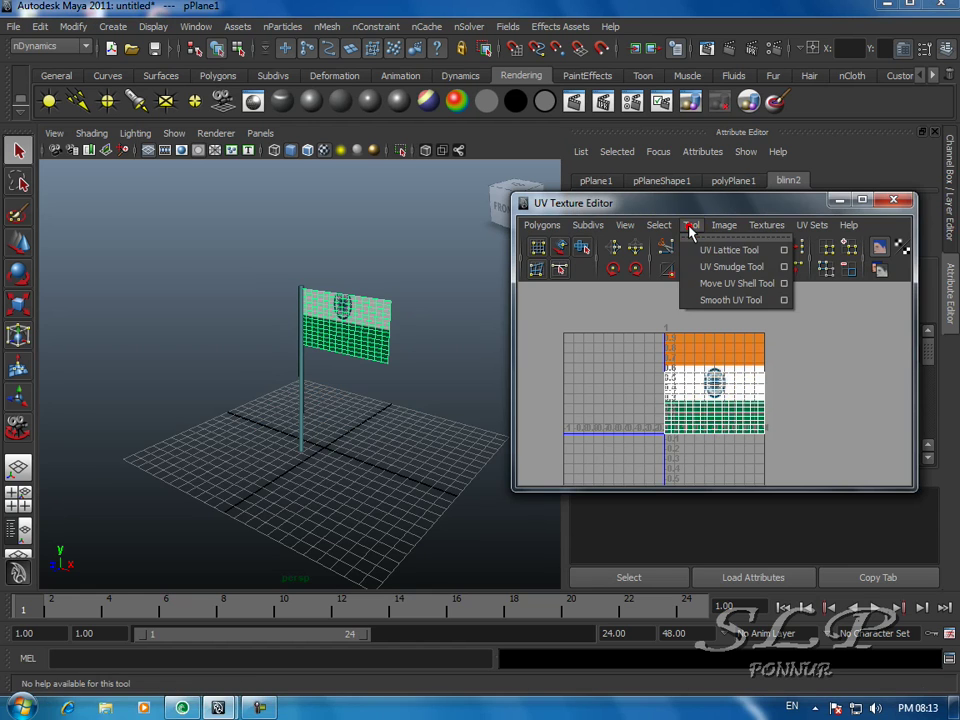
click(716, 285)
click(730, 395)
click(636, 407)
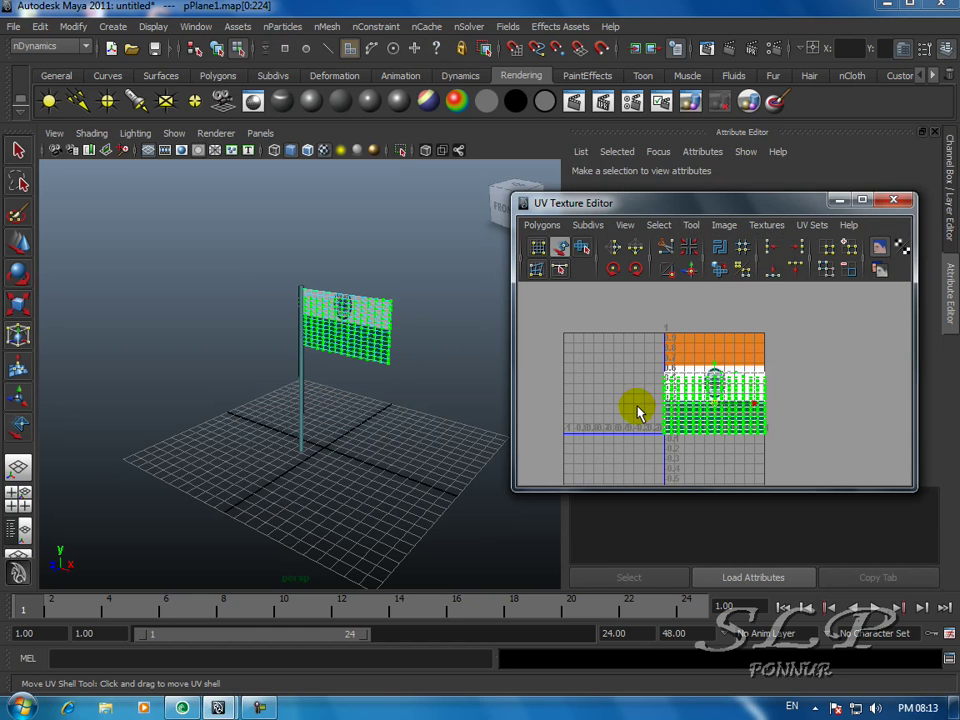
click(727, 403)
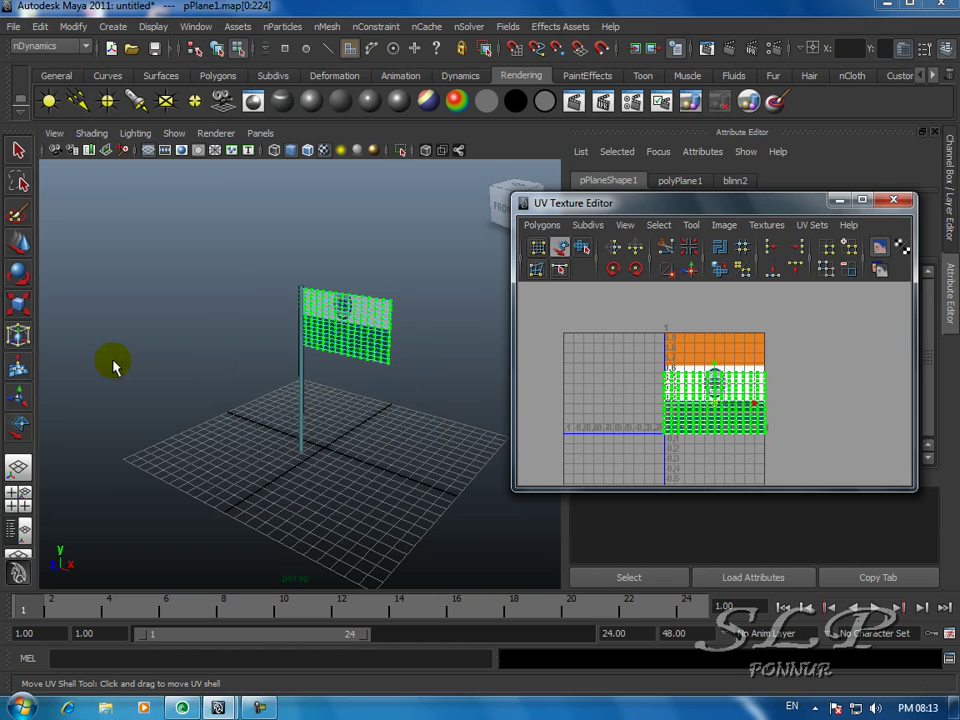
click(20, 306)
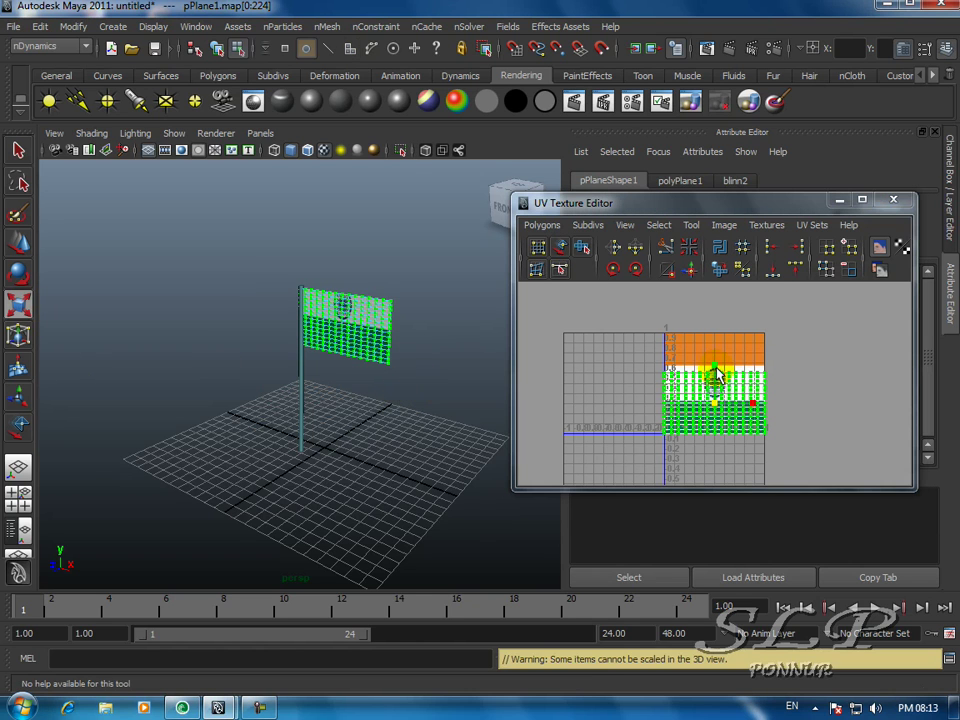
drag(714, 377, 722, 370)
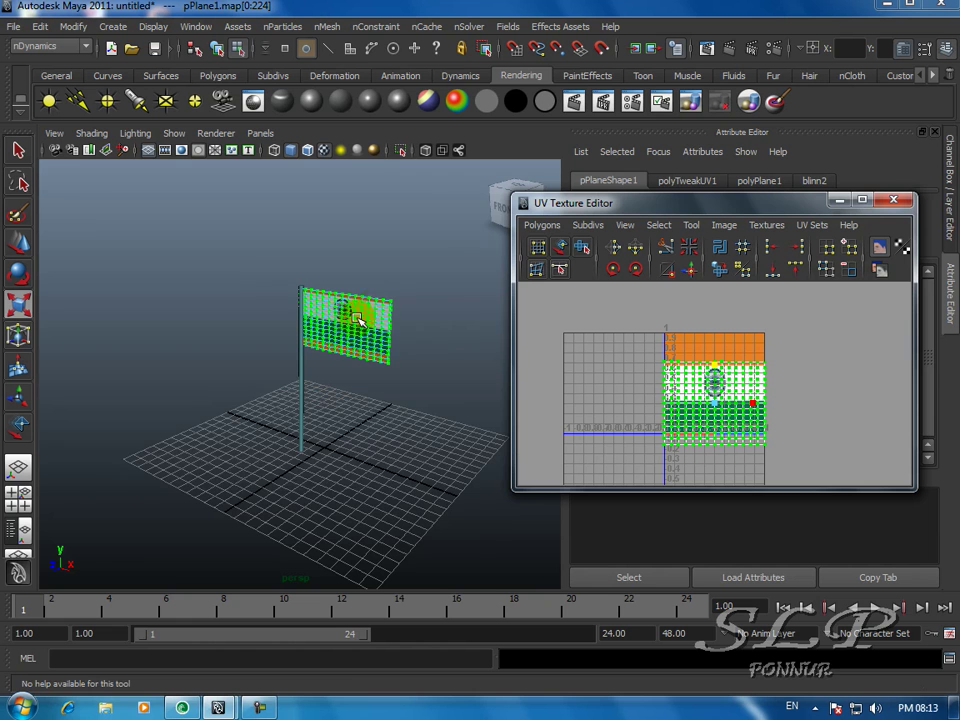
scroll(360, 306, up, 5)
scroll(377, 304, down, 4)
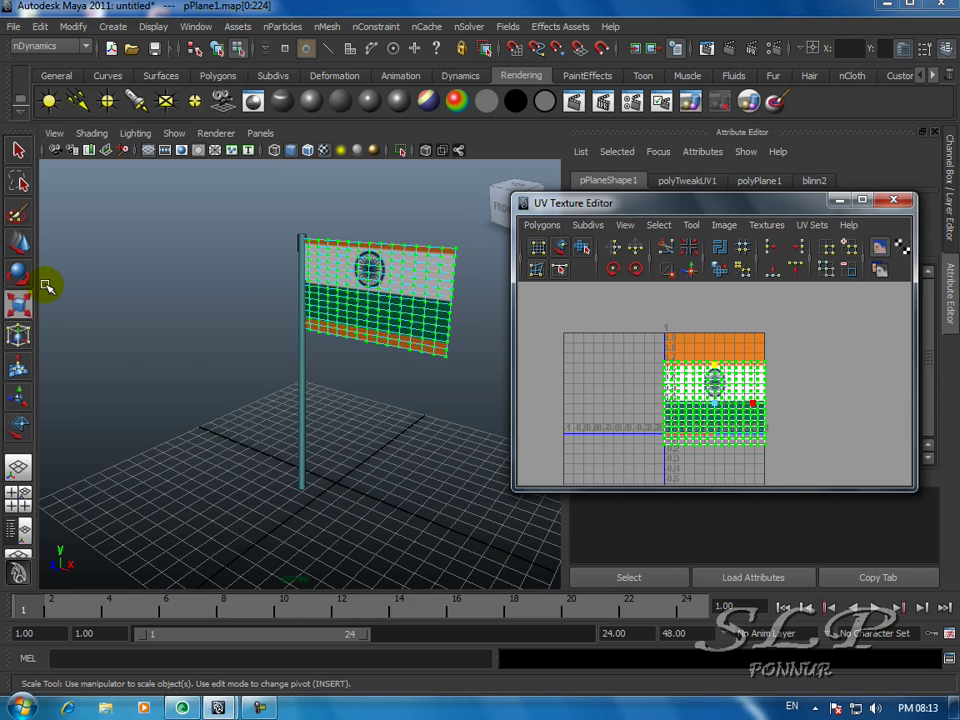
Move the UVs up over the flag image and stretch them vertically to cover all three stripes
click(18, 243)
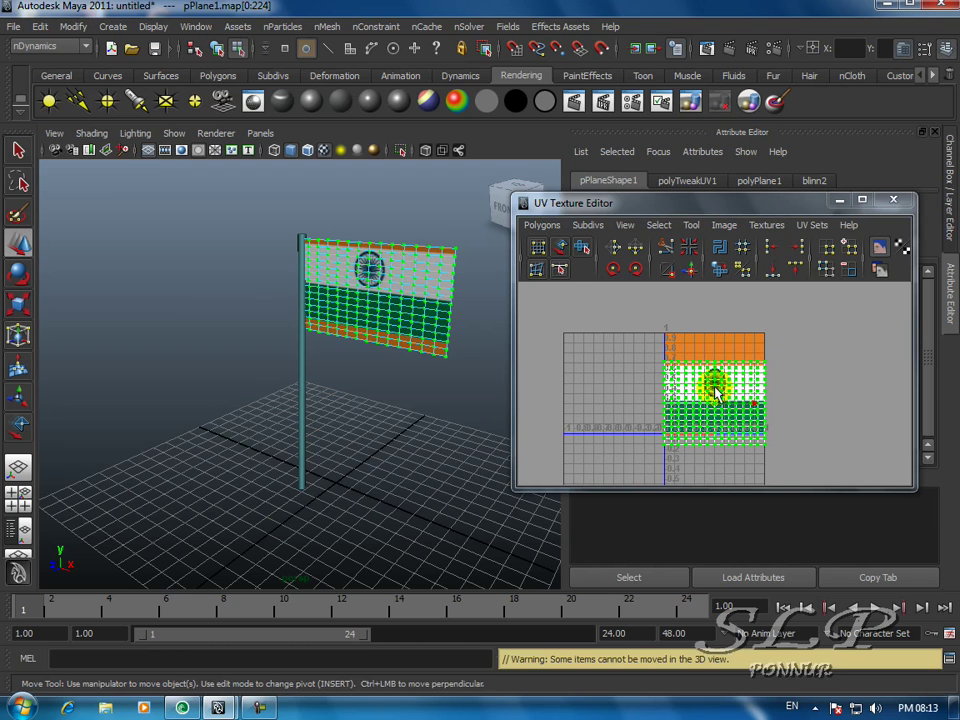
drag(700, 395, 718, 385)
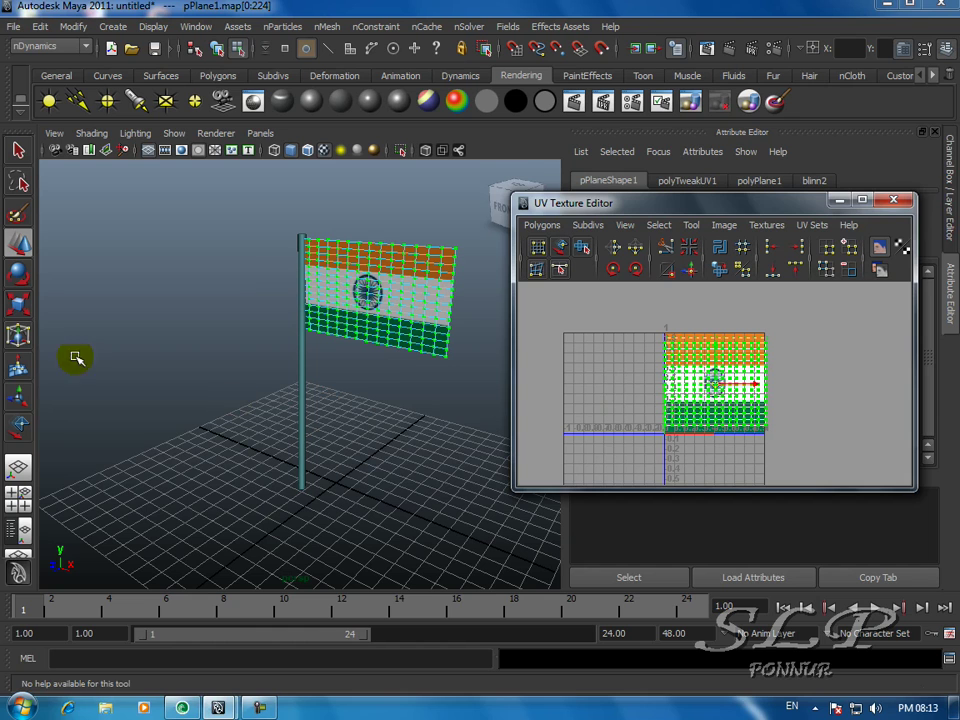
click(24, 310)
click(718, 349)
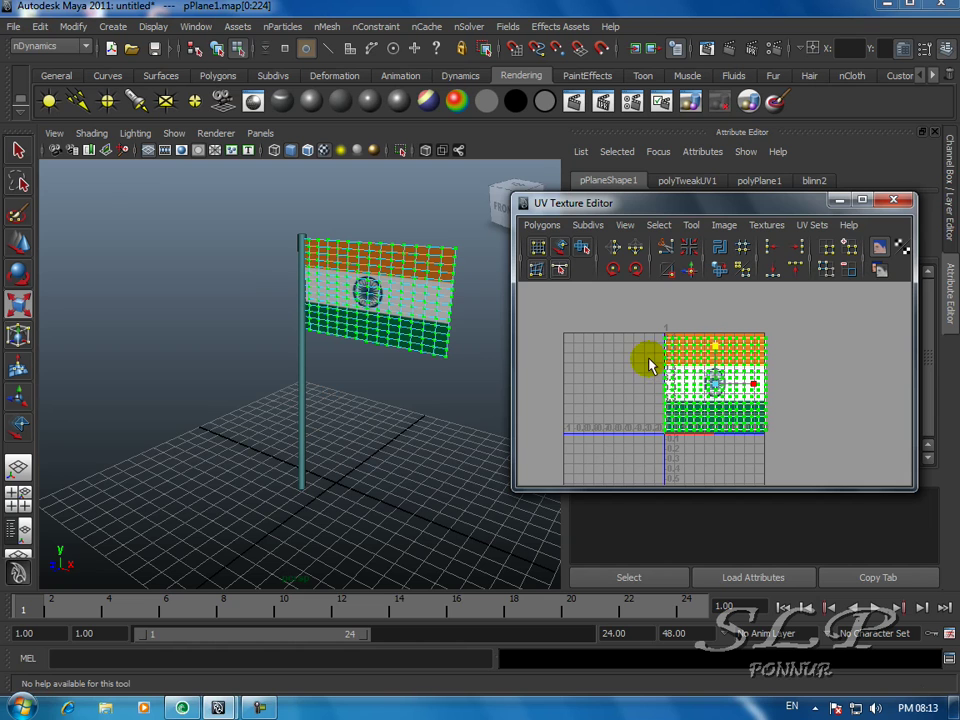
Deselect the UVs, return to object selection, and close the UV Texture Editor
click(470, 367)
right_drag(392, 310, 442, 294)
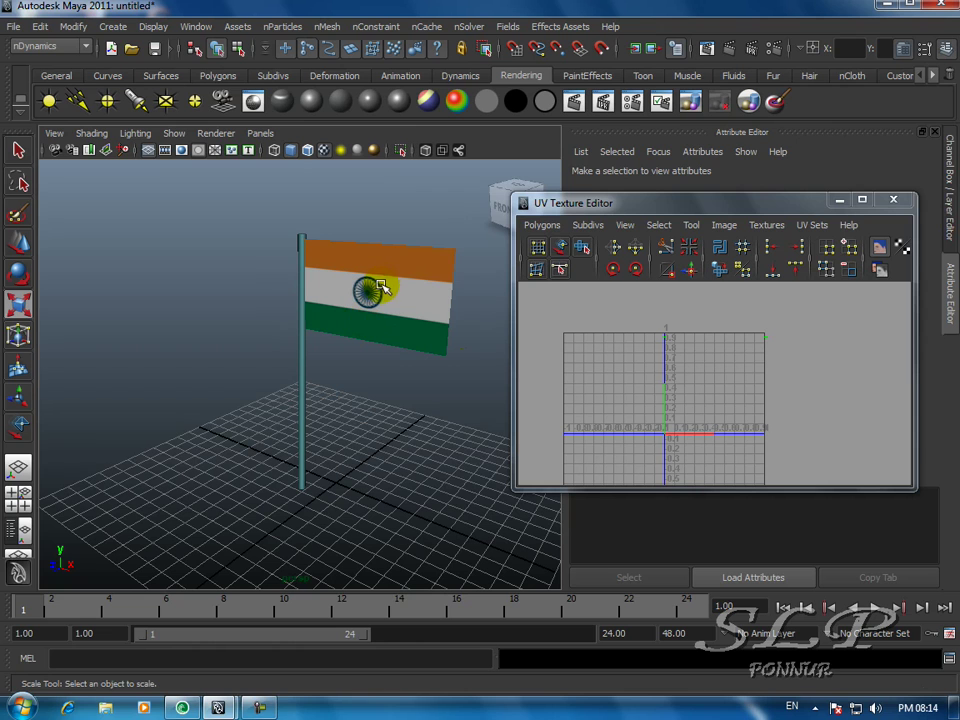
drag(706, 208, 608, 238)
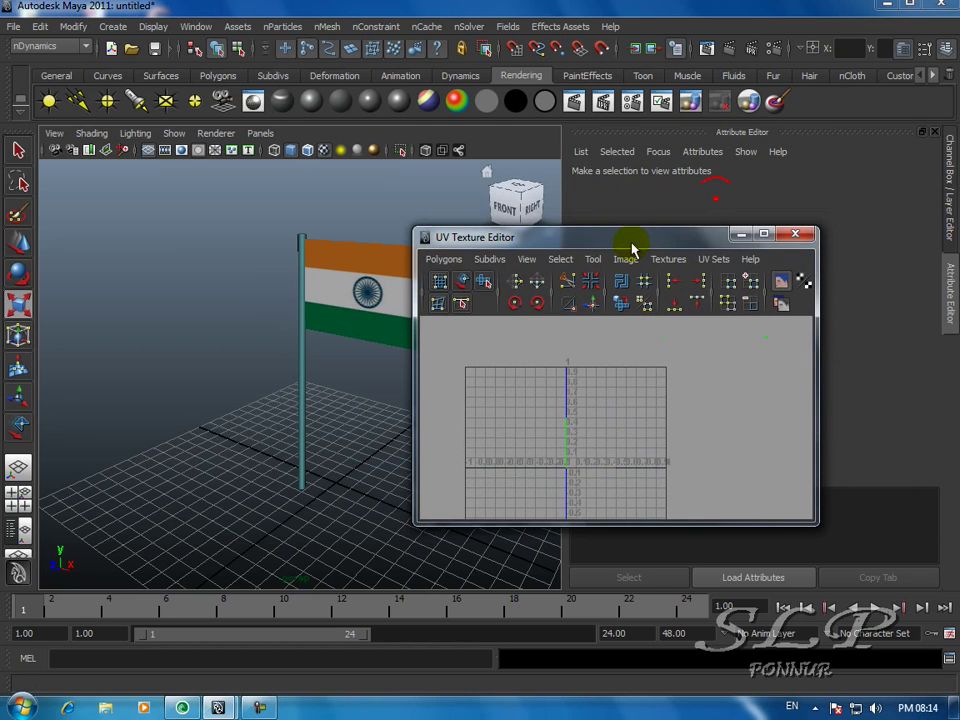
click(797, 236)
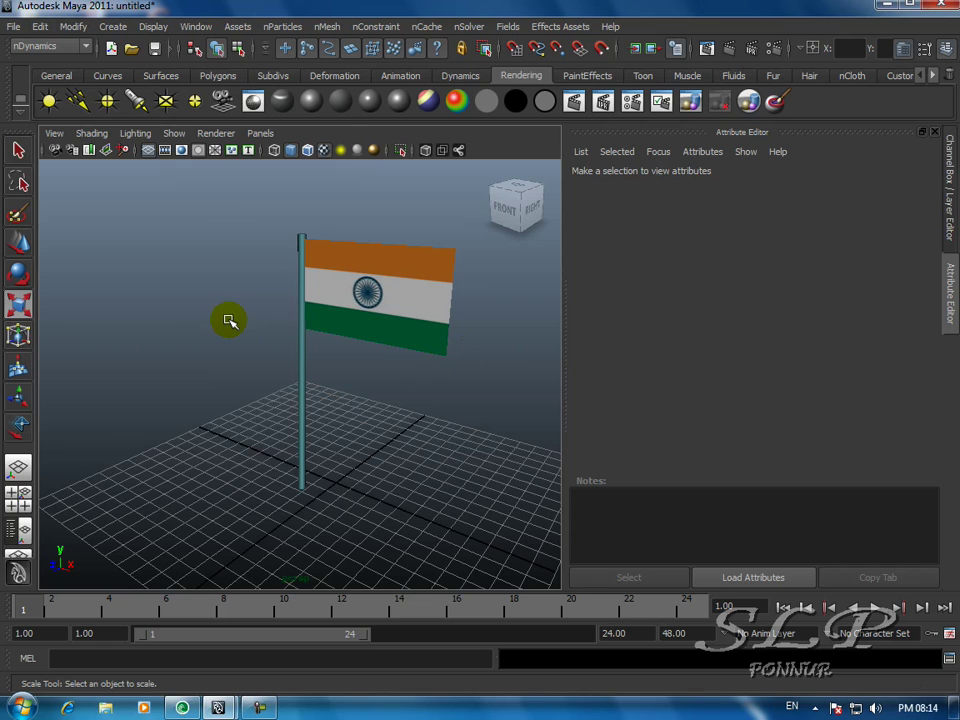
Select the flag plane and convert it to an nCloth object using the nDynamics tools
click(369, 291)
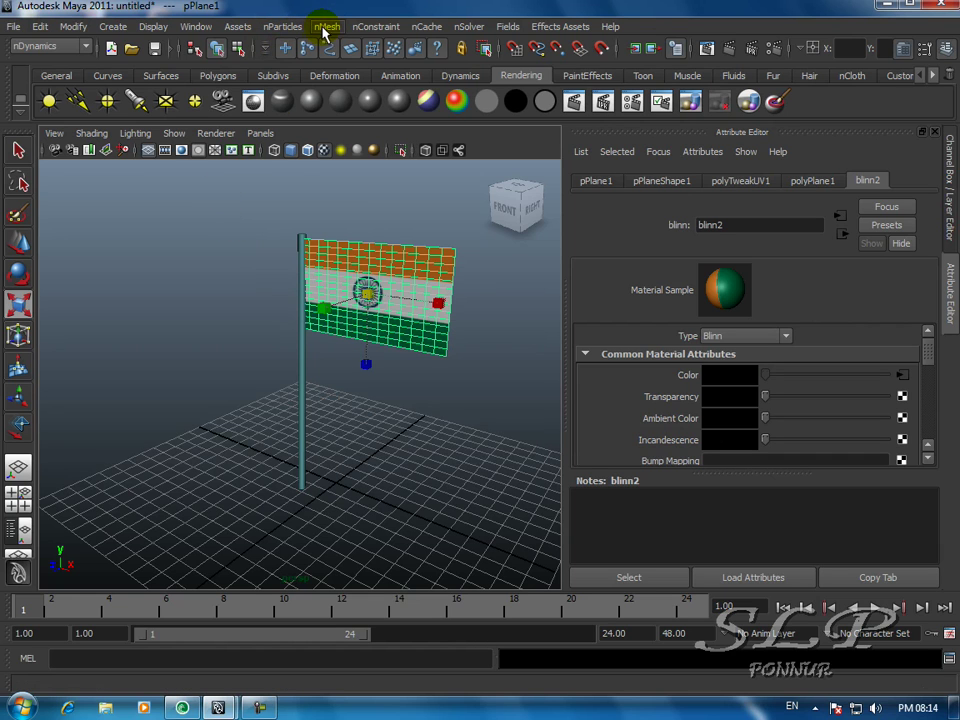
click(86, 47)
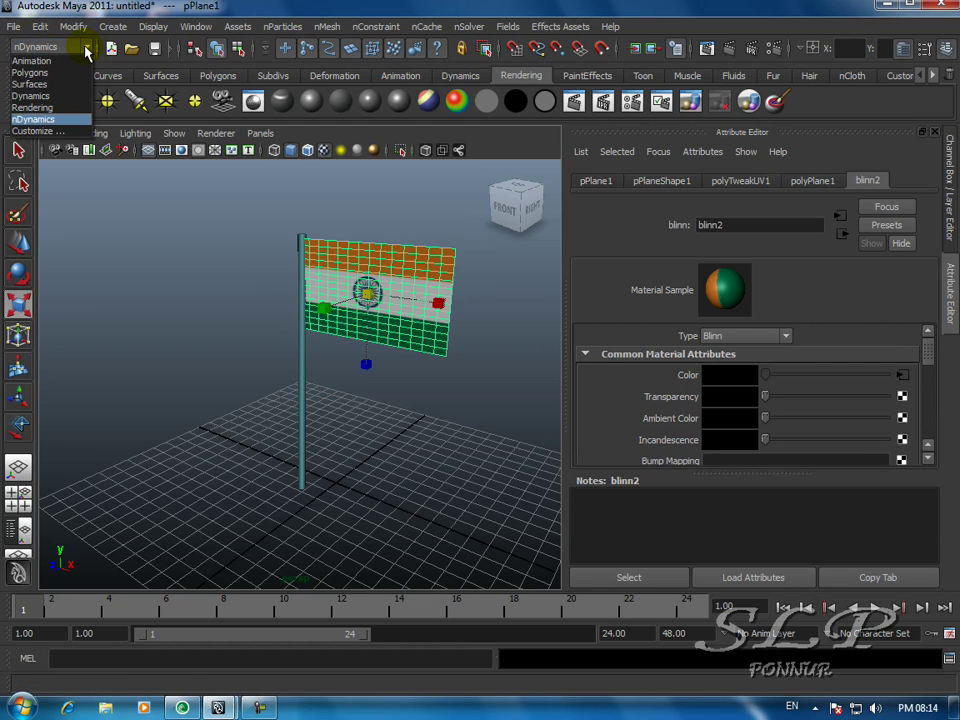
click(50, 120)
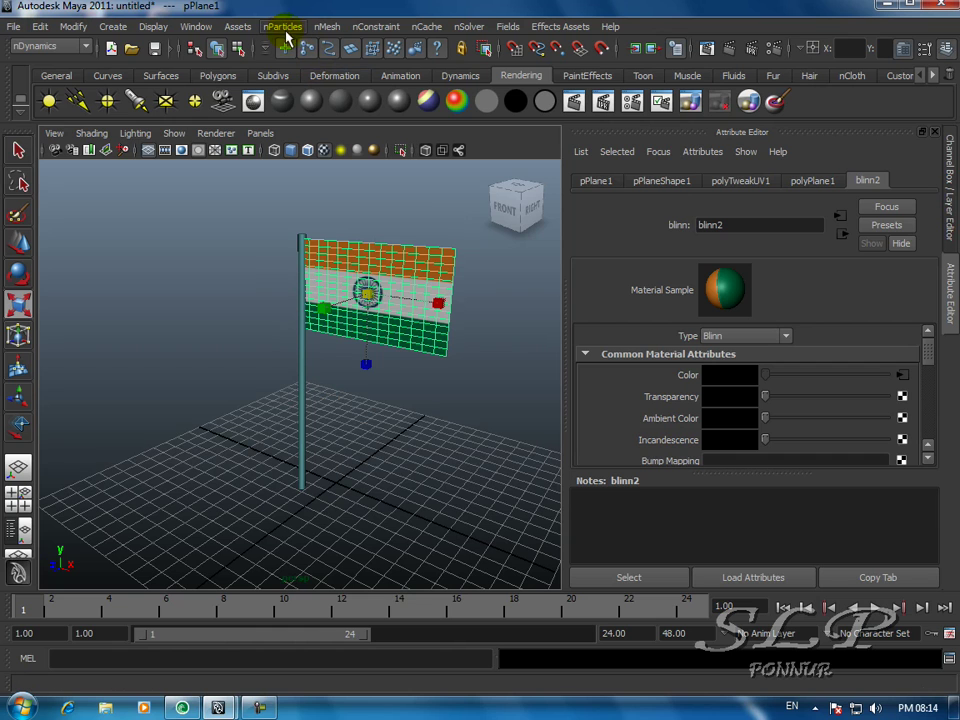
click(320, 28)
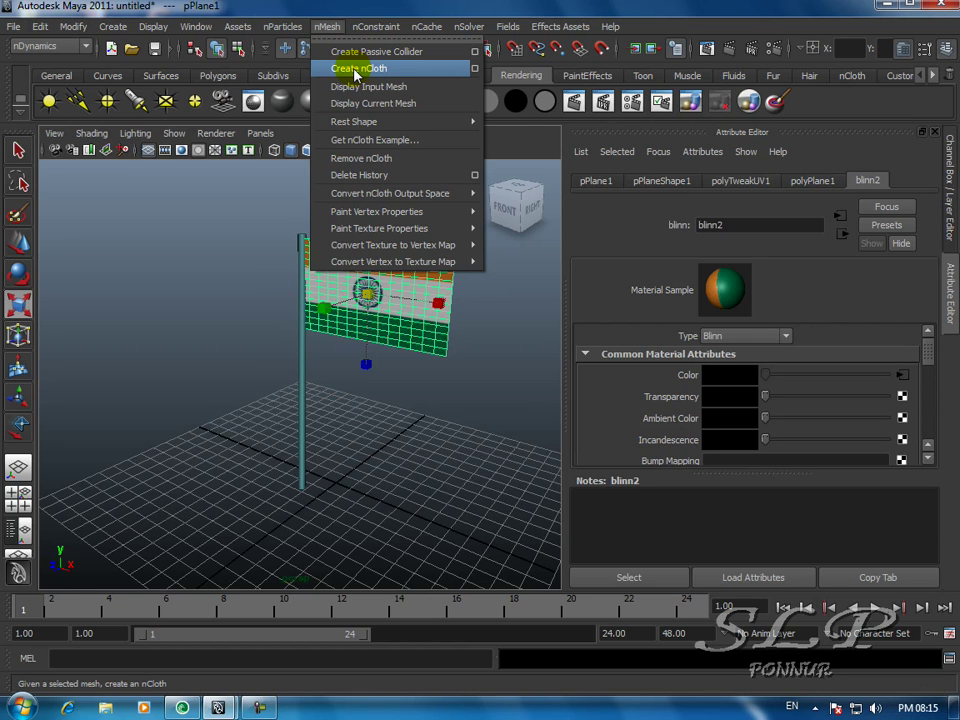
click(357, 72)
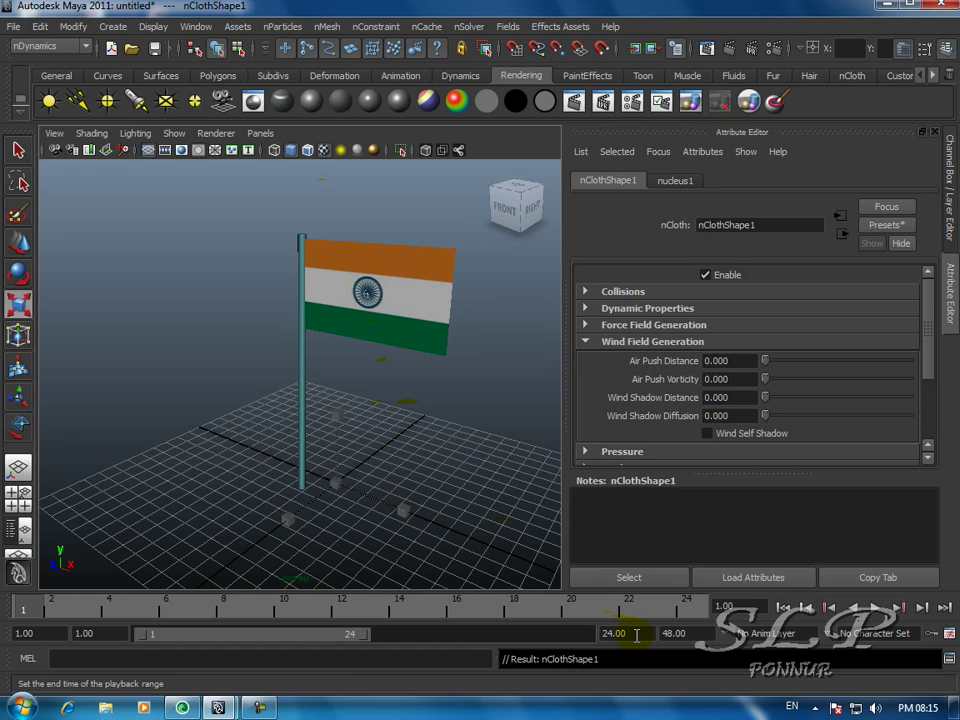
Set the end of the playback range to frame 500
drag(635, 634, 561, 636)
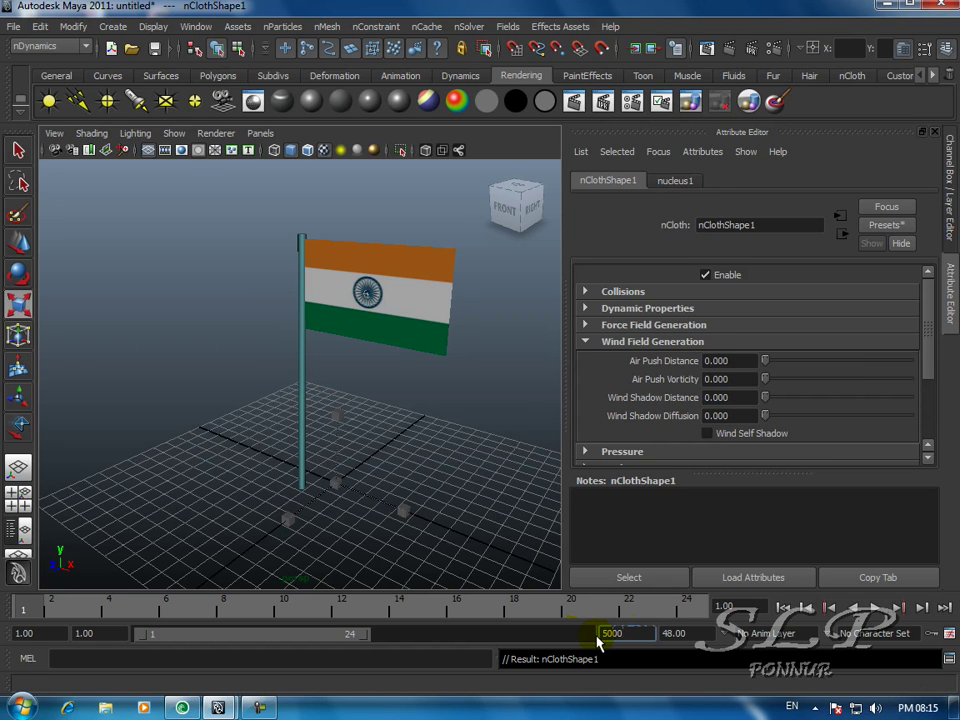
text(500)
key(Return)
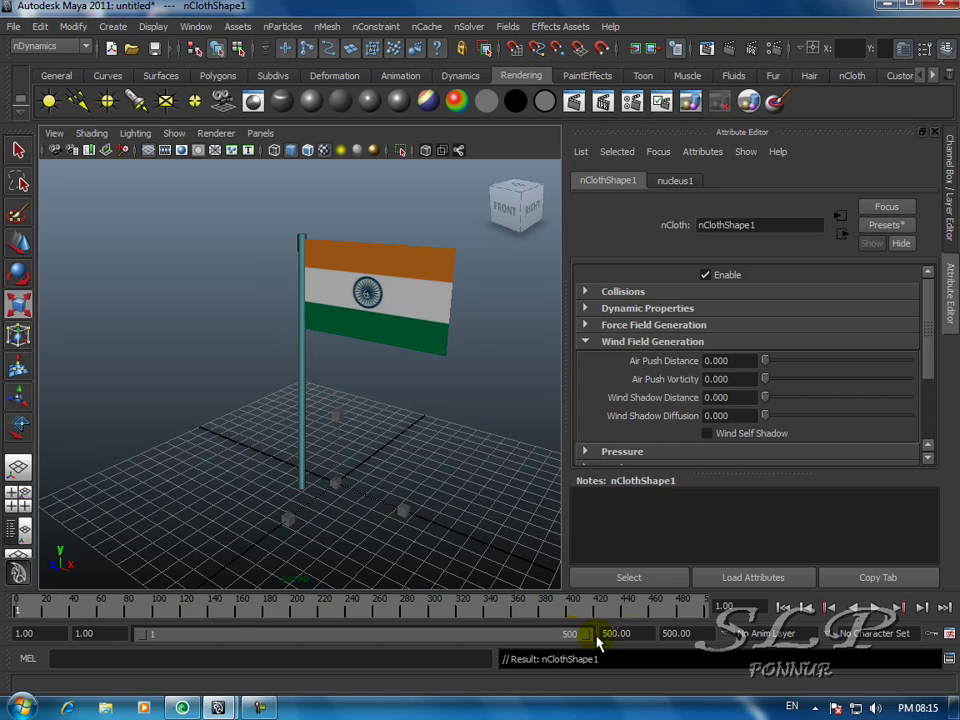
Examine the flag's nucleus solver settings for gravity, wind and ground plane, and deselect the flag
click(410, 285)
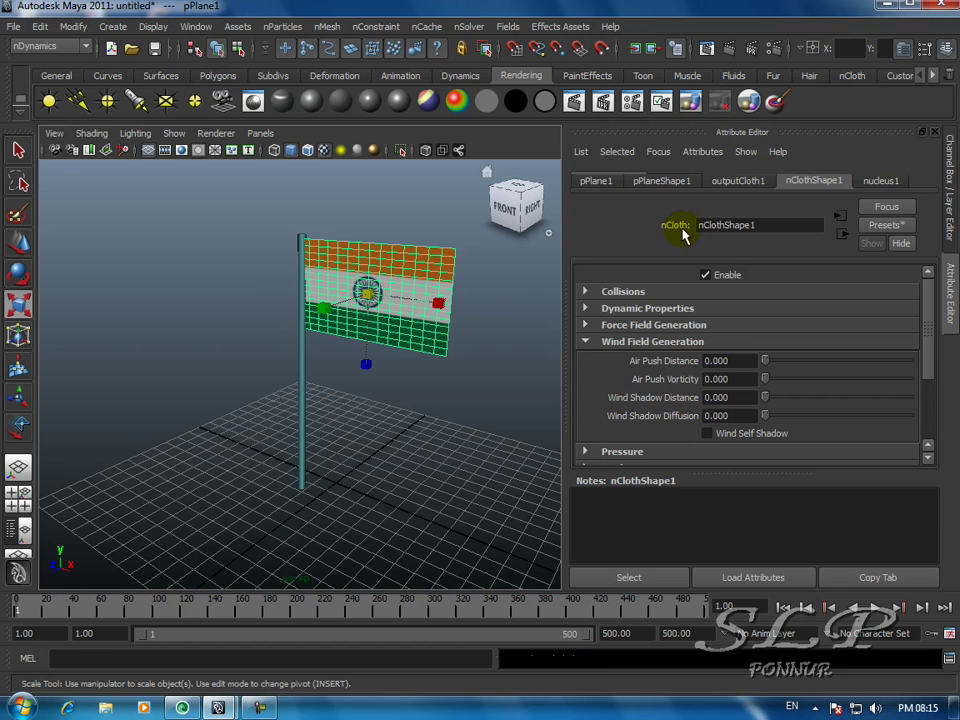
click(878, 180)
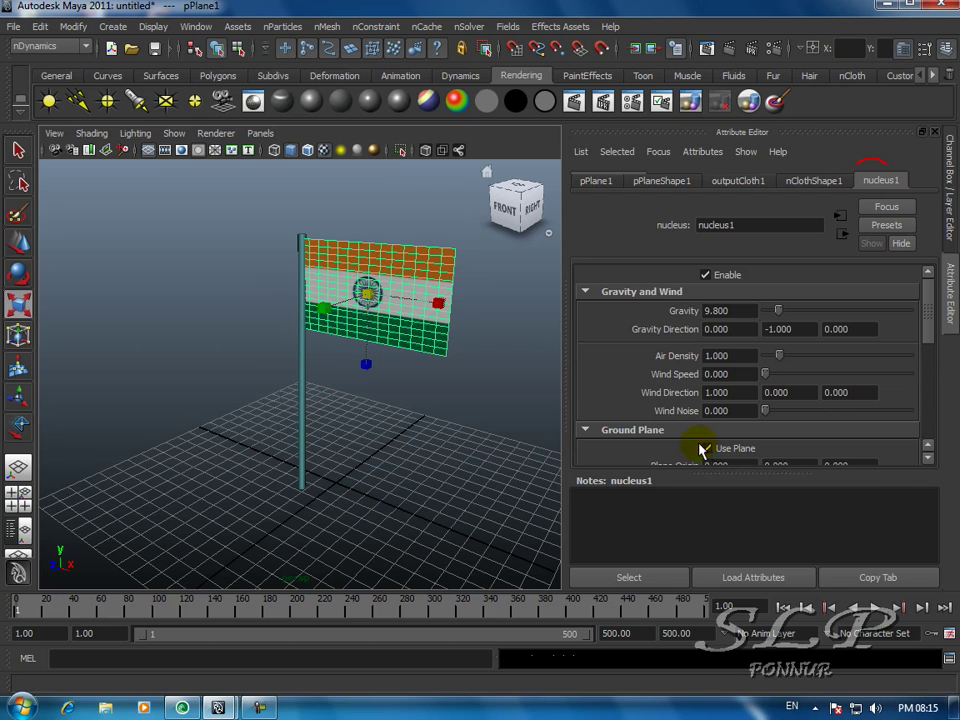
drag(930, 326, 934, 369)
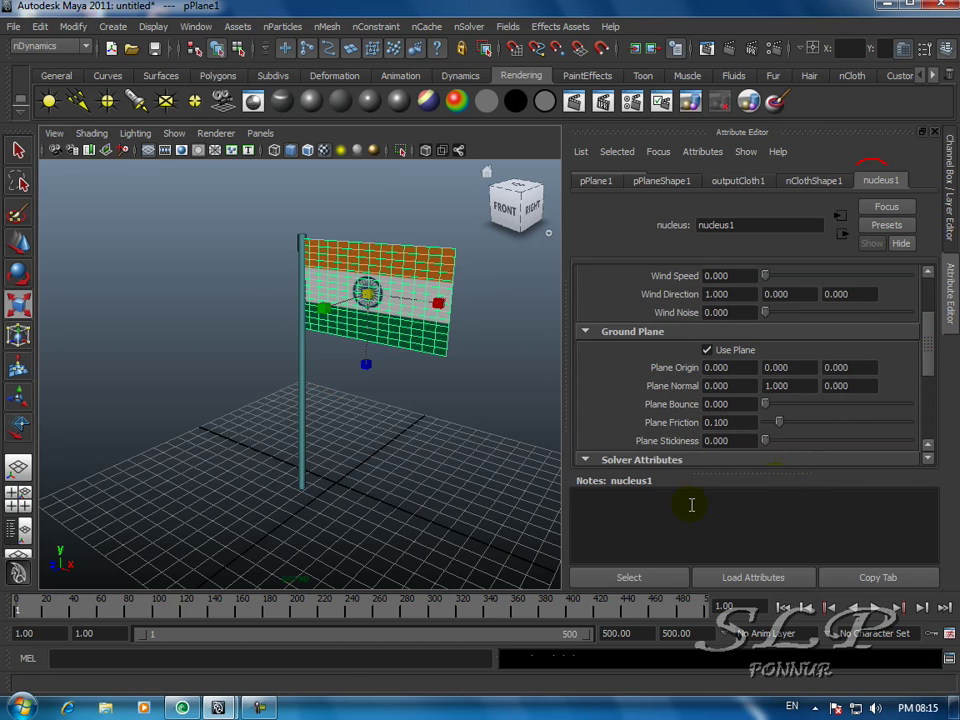
click(430, 485)
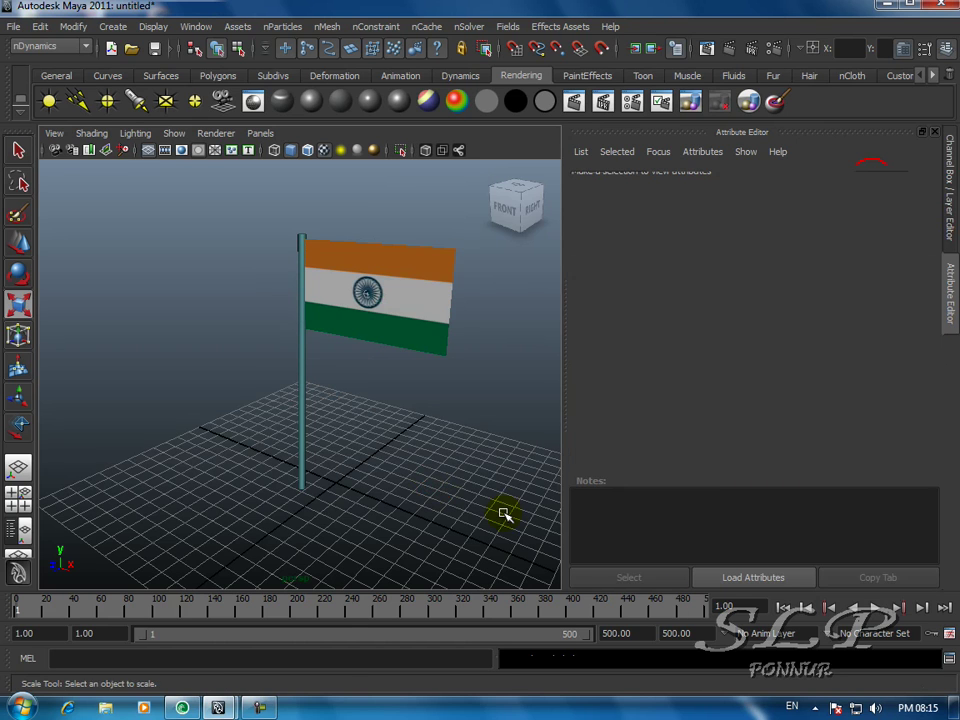
Play the cloth simulation to check how the unattached flag behaves, and return to the first frame
click(877, 608)
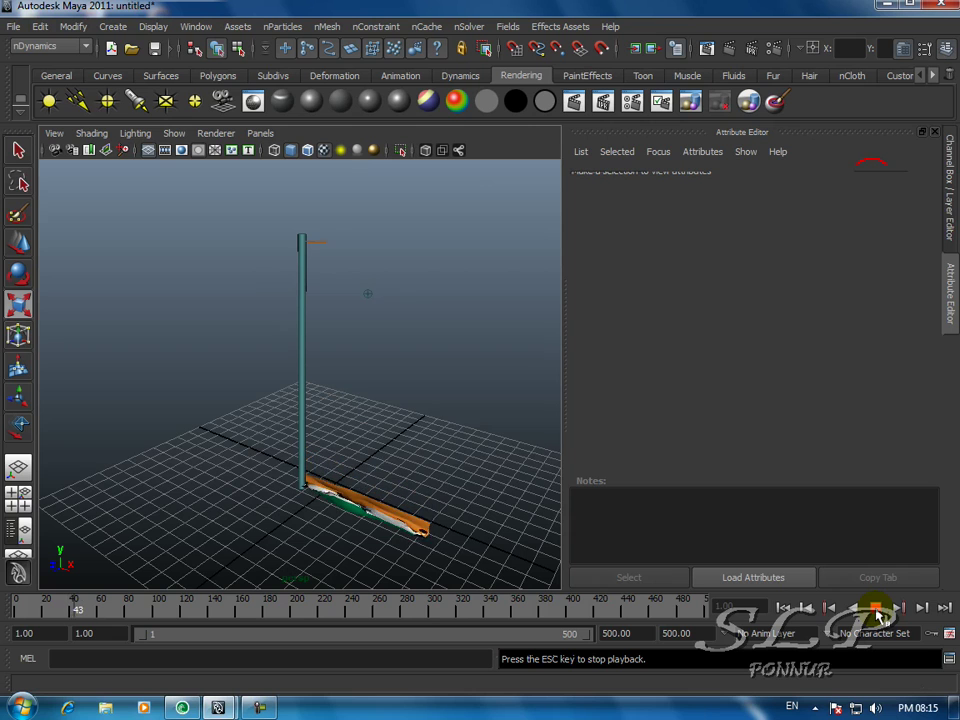
click(877, 608)
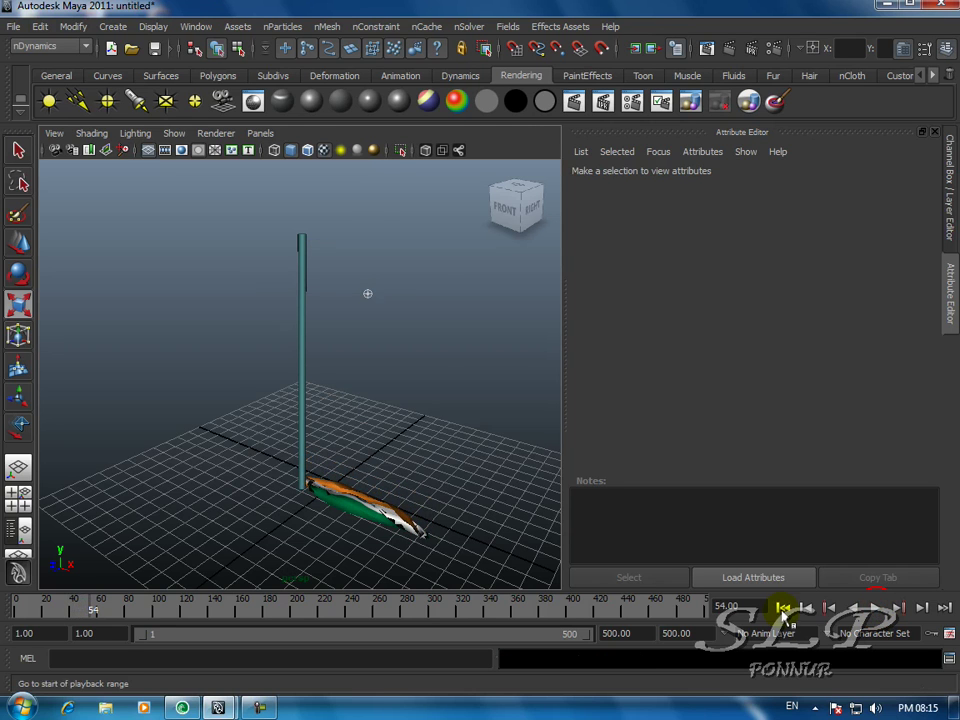
click(783, 607)
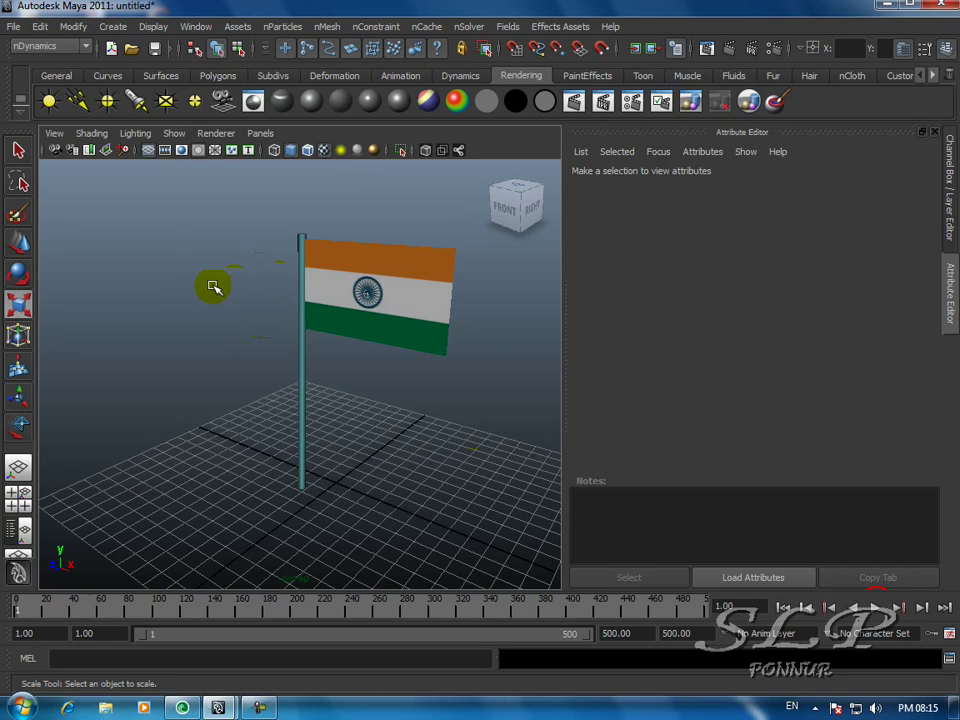
Select the flag plane and switch it to vertex component mode
click(56, 76)
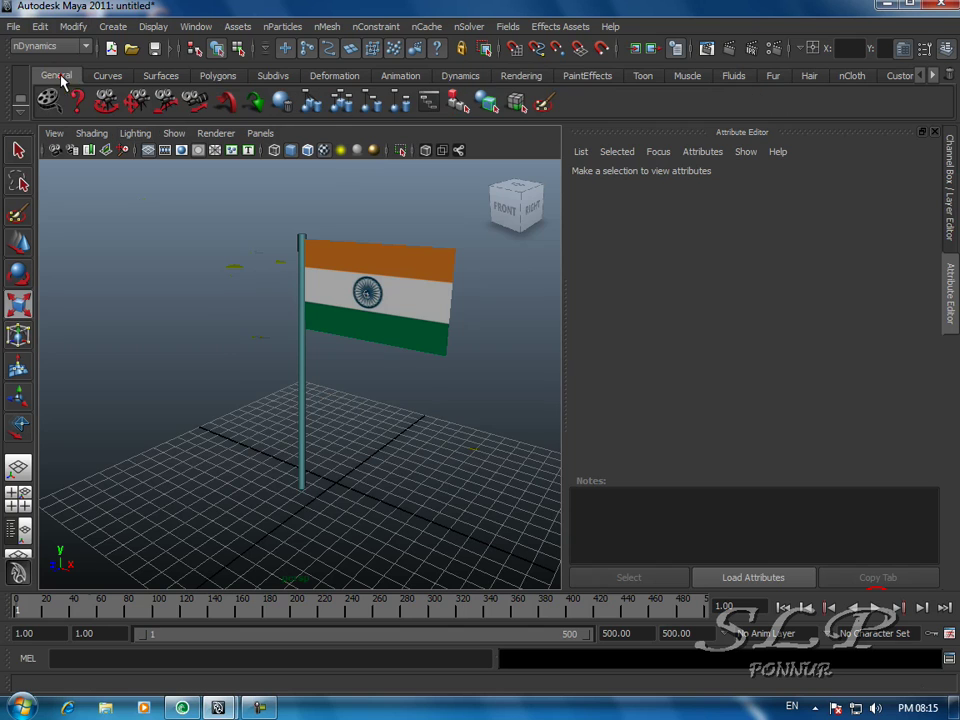
alt+drag(156, 234, 334, 312)
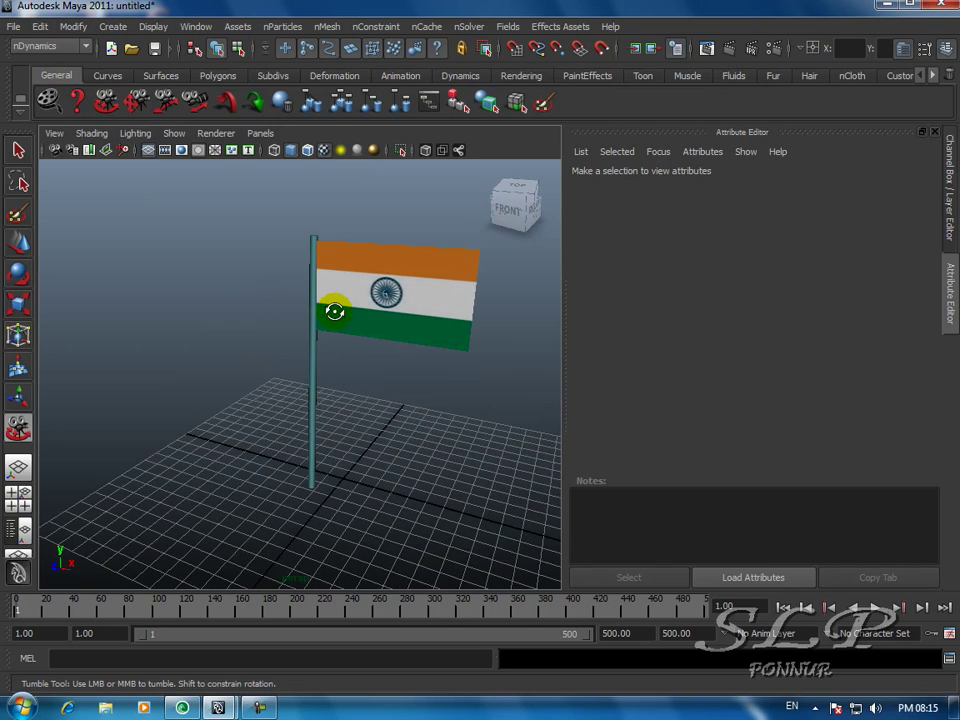
click(18, 150)
click(350, 292)
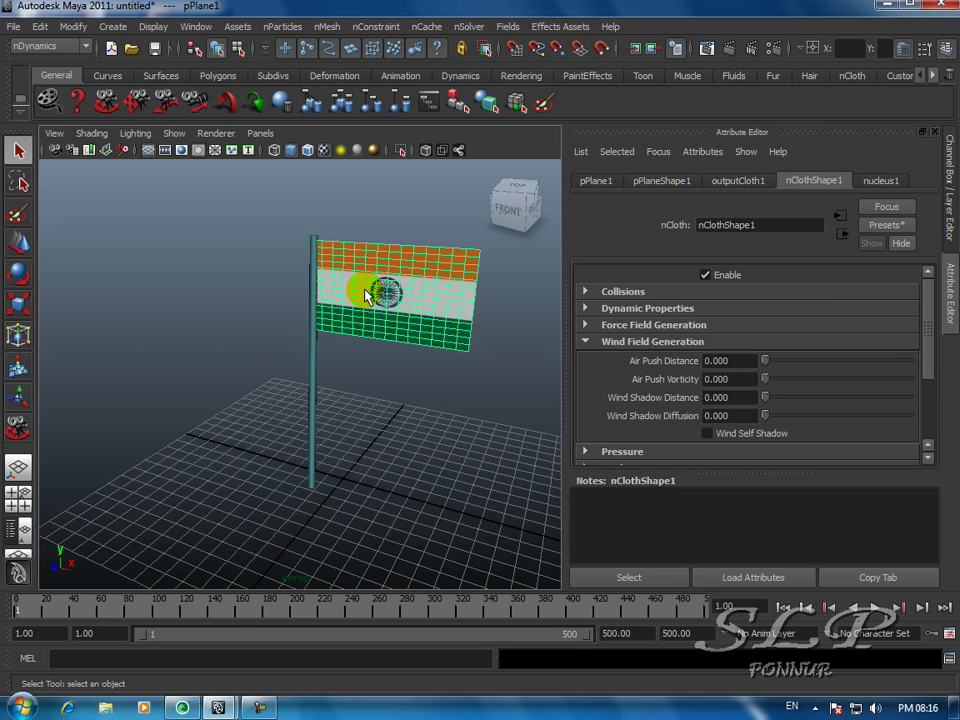
right_drag(367, 295, 306, 300)
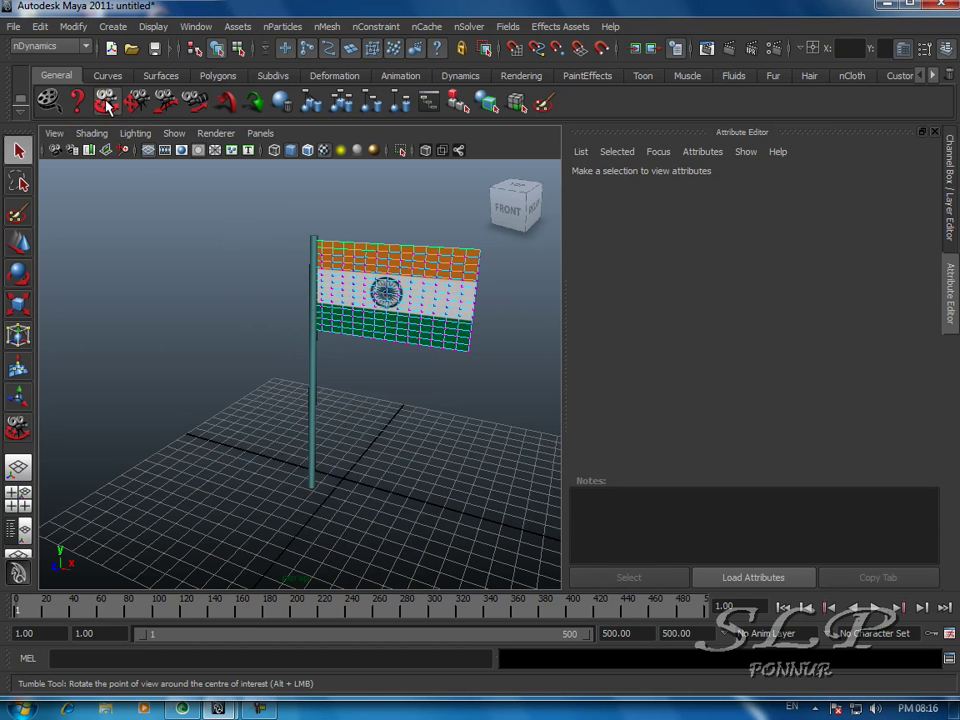
Show the scene in wireframe and select the column of flag vertices along the pole
click(106, 101)
drag(316, 427, 379, 337)
click(137, 101)
drag(386, 298, 293, 384)
scroll(285, 397, up, 3)
click(19, 151)
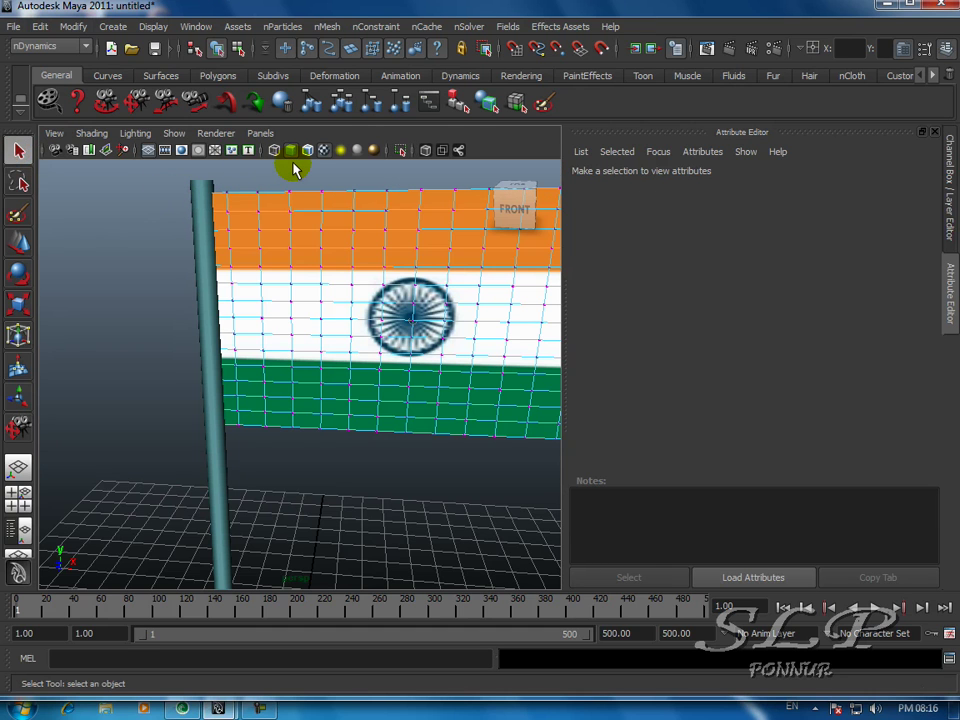
key(4)
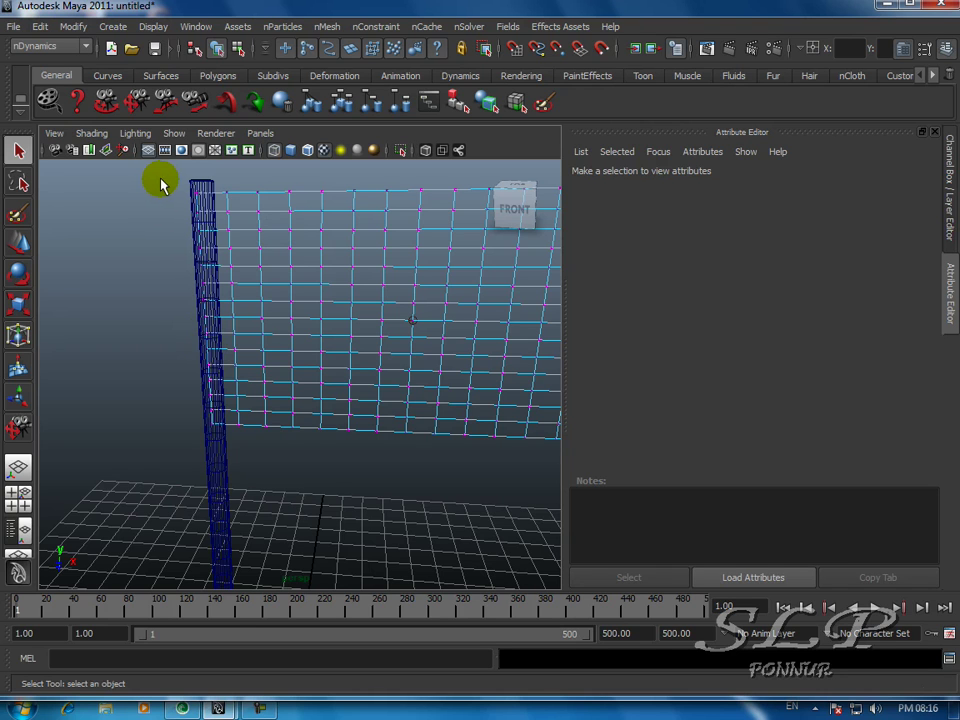
drag(163, 177, 211, 441)
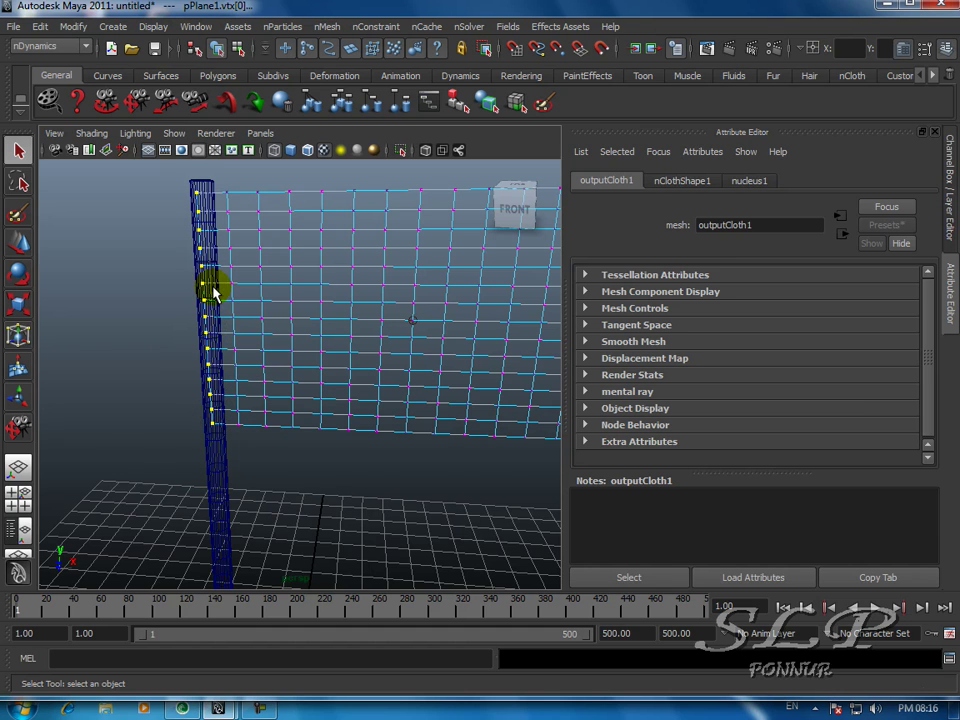
Add the pole cylinder to the selected edge vertices and apply a Point to Surface nConstraint
scroll(213, 292, down, 3)
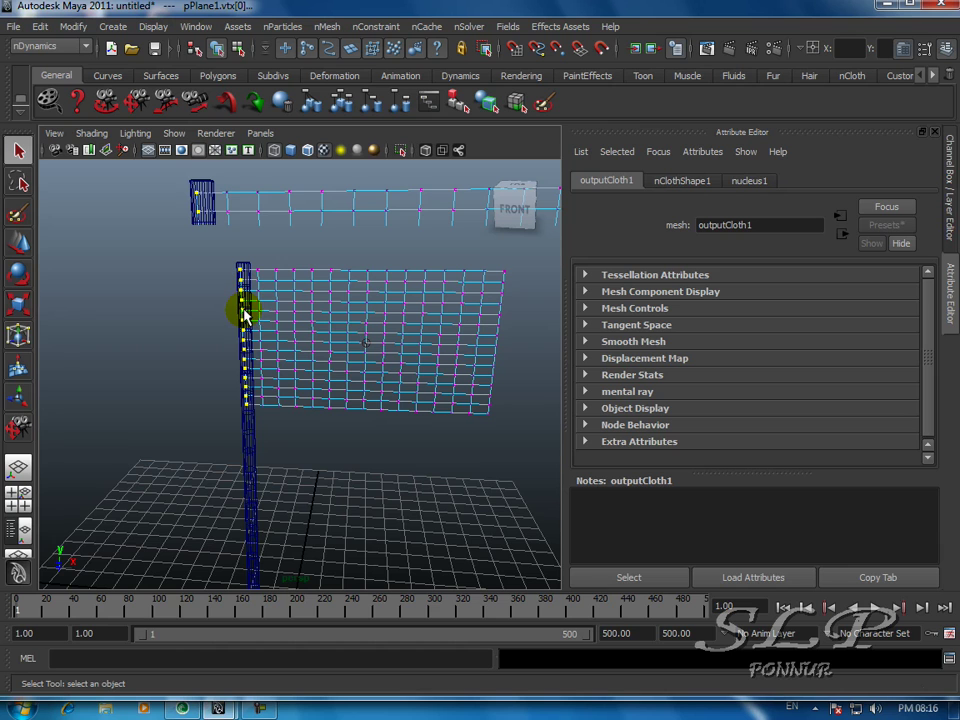
click(253, 447)
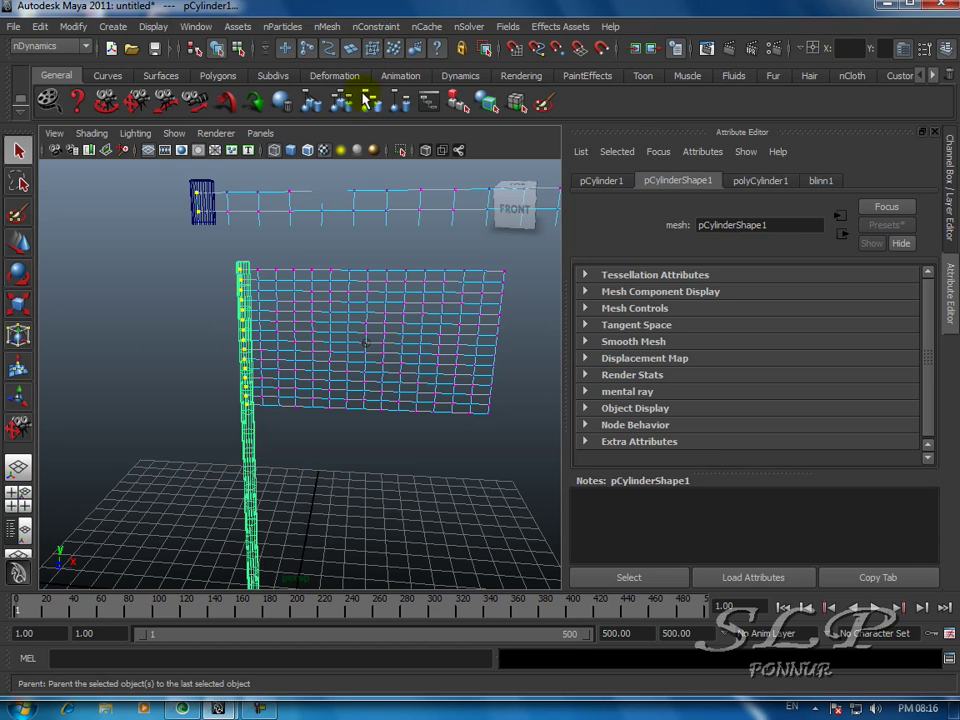
click(378, 28)
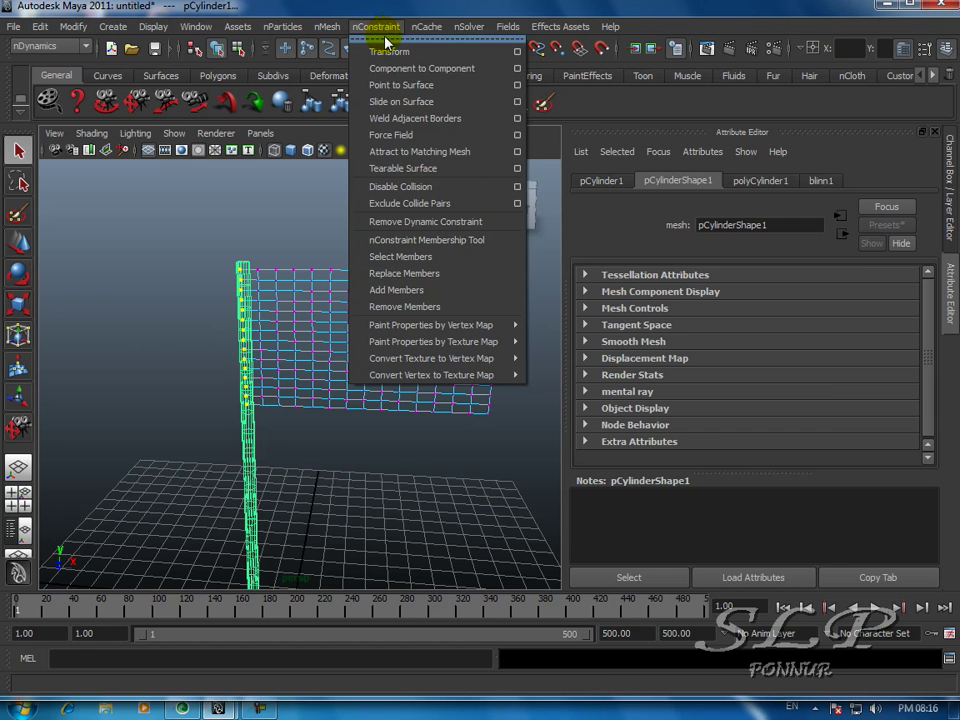
click(410, 93)
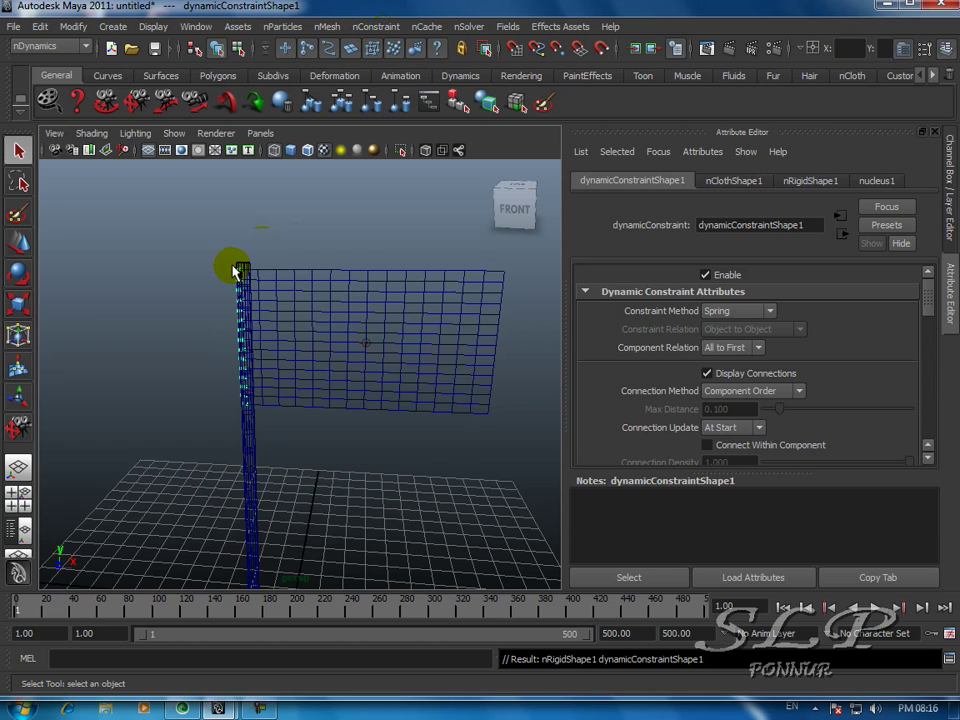
Return the viewport to smooth shading with Hardware Texturing enabled, and deselect the constraint
key(5)
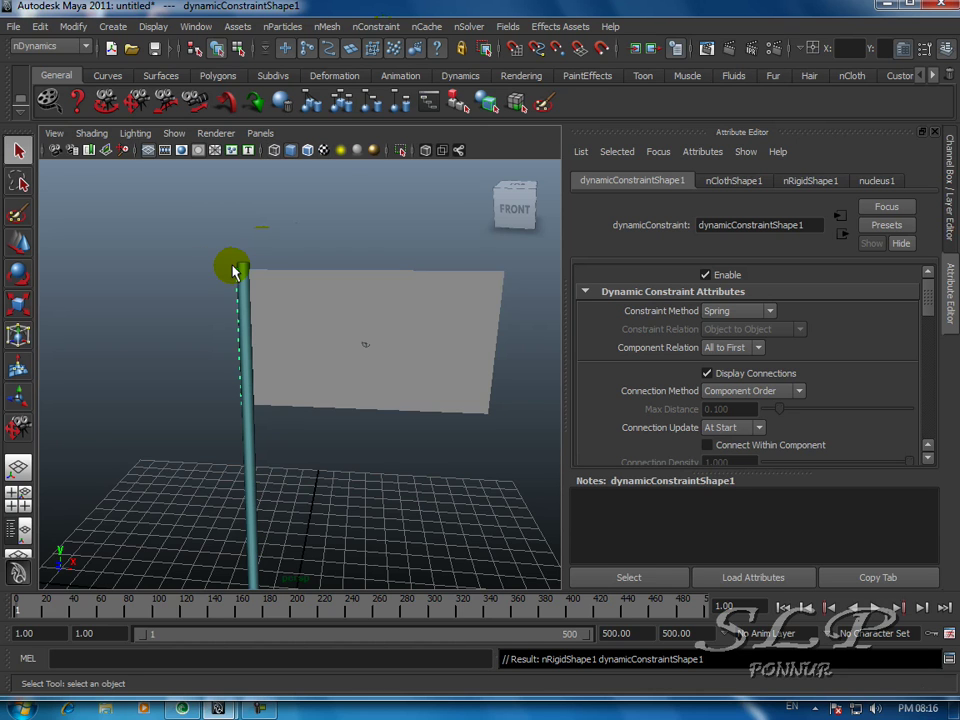
click(91, 133)
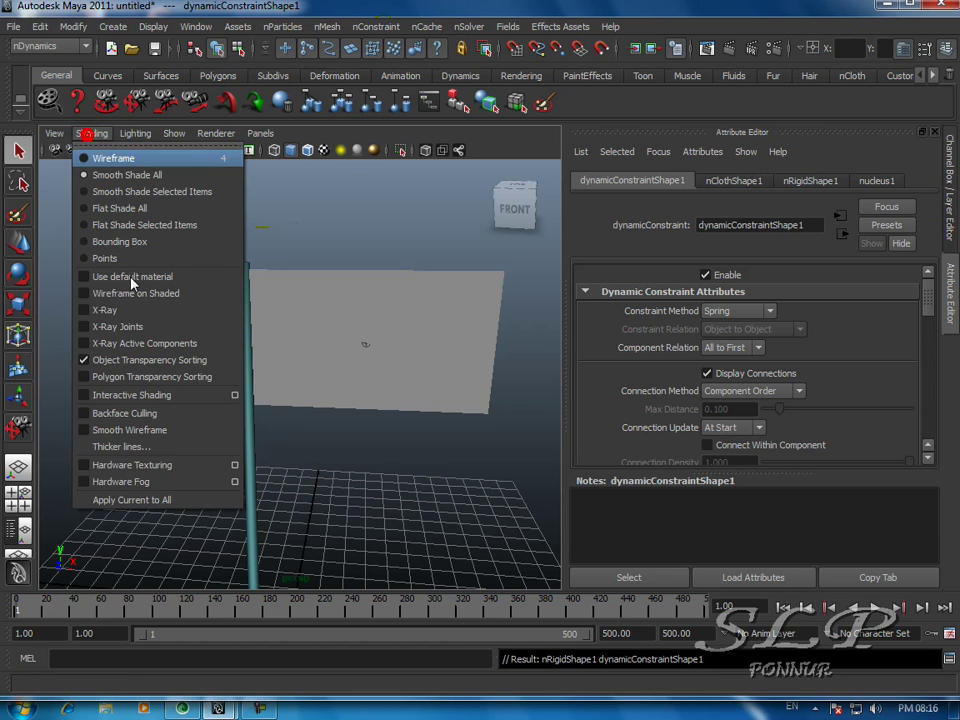
click(117, 470)
click(178, 396)
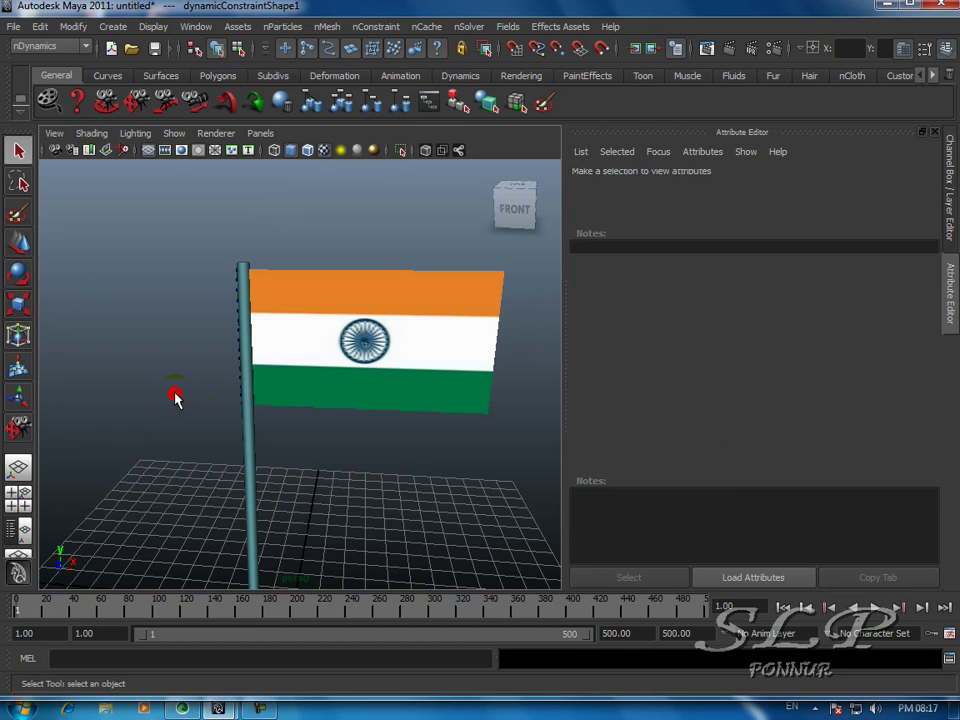
scroll(195, 376, down, 4)
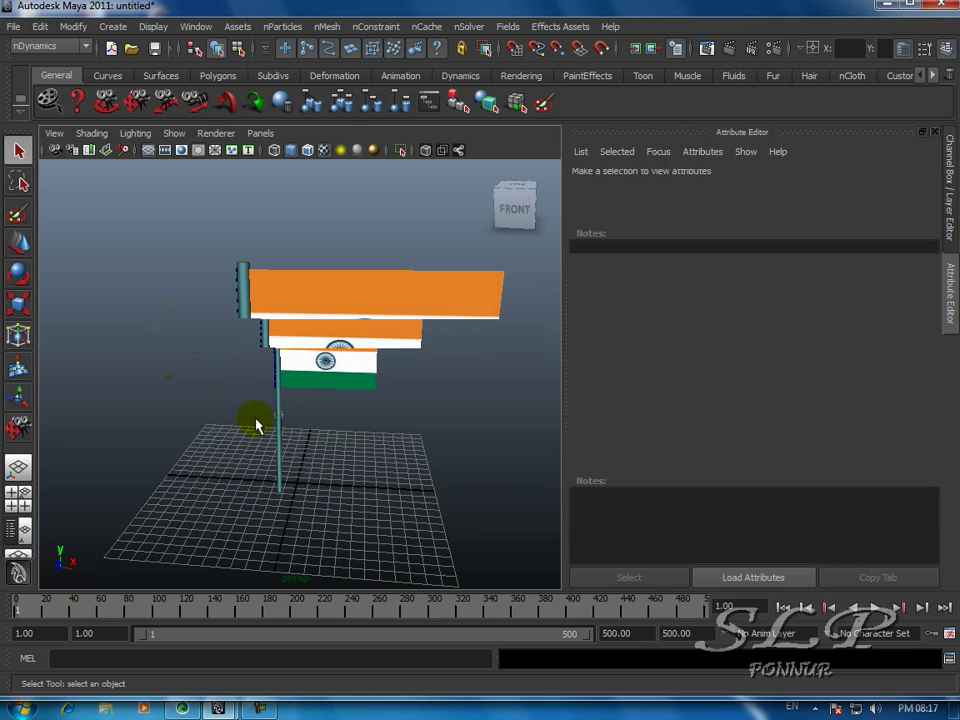
Play the simulation to check how the flag hangs from the pole, and return to the first frame
click(874, 608)
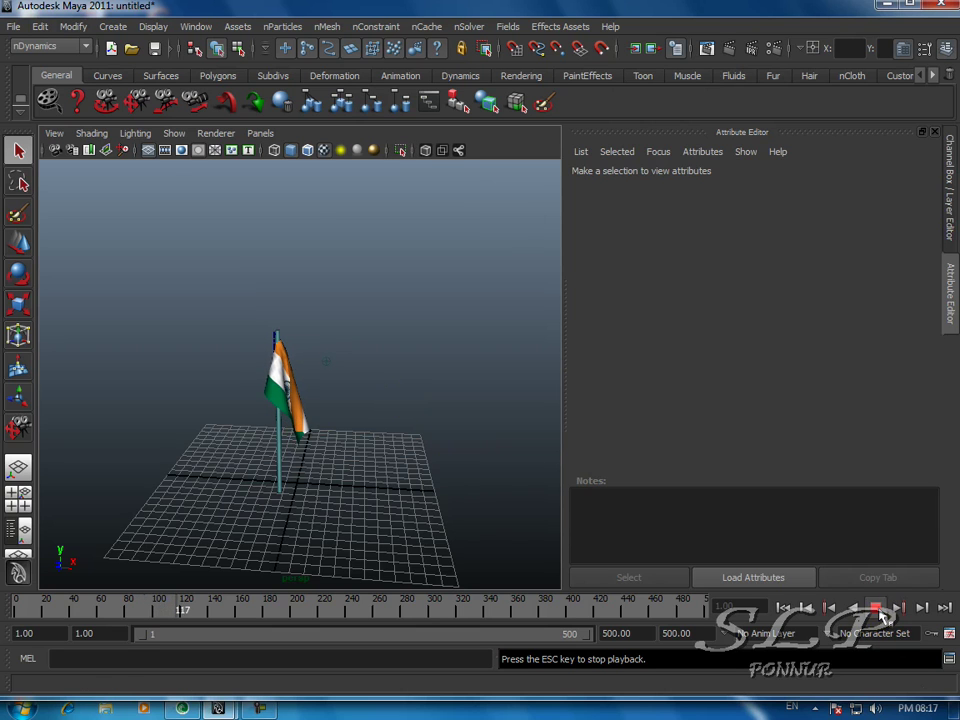
click(875, 607)
click(783, 607)
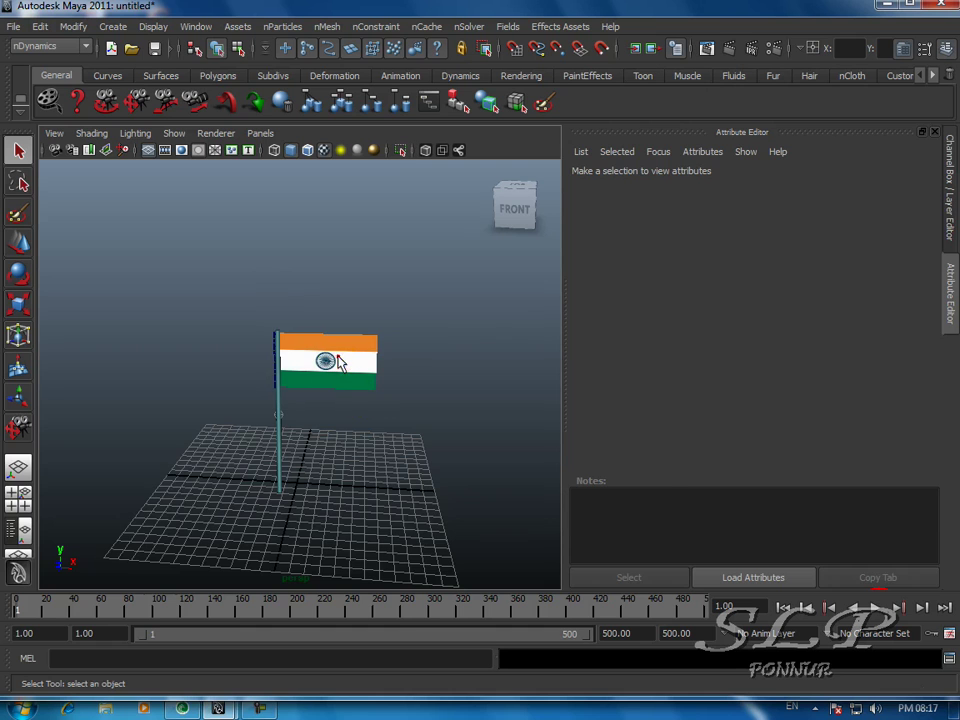
Select the flag, play the simulation, and set the nucleus Wind Speed to about 14.45
click(364, 405)
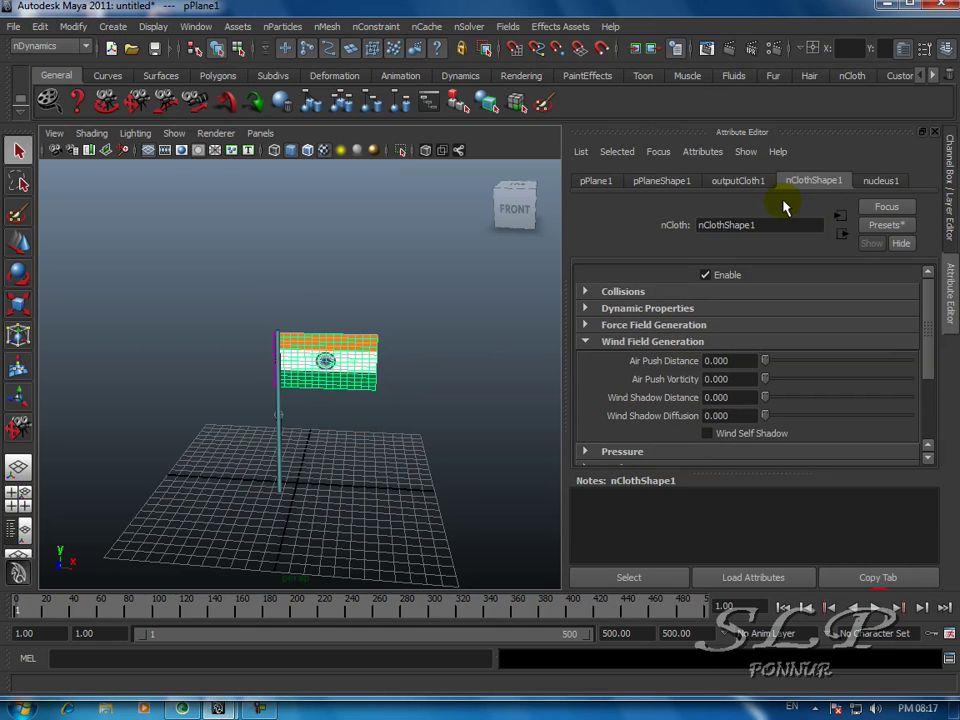
click(750, 183)
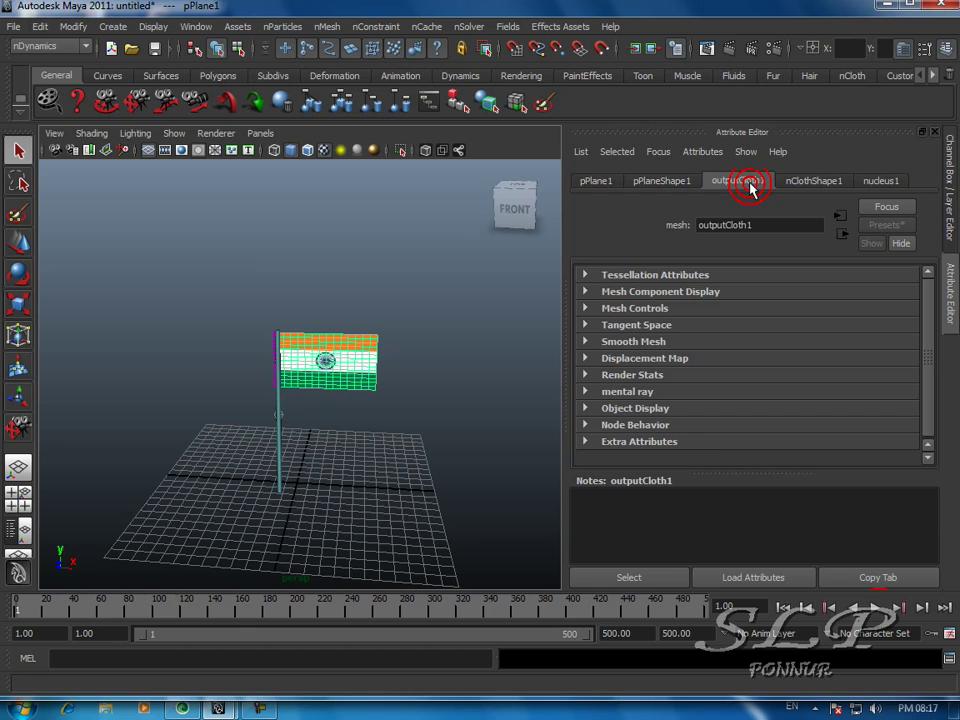
click(811, 186)
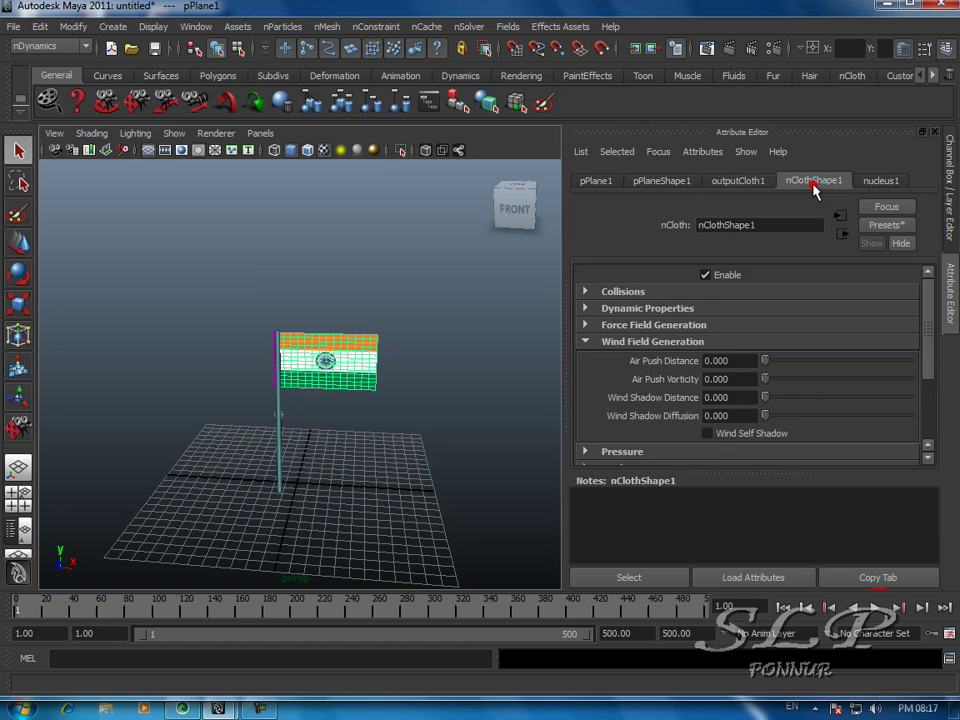
click(882, 185)
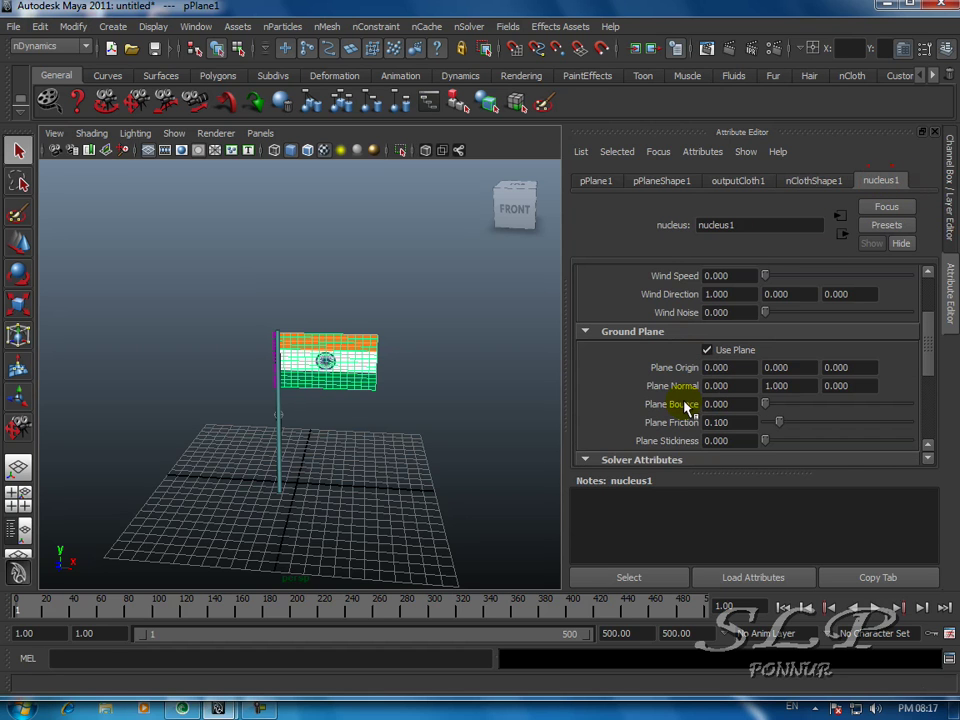
scroll(737, 349, up, 3)
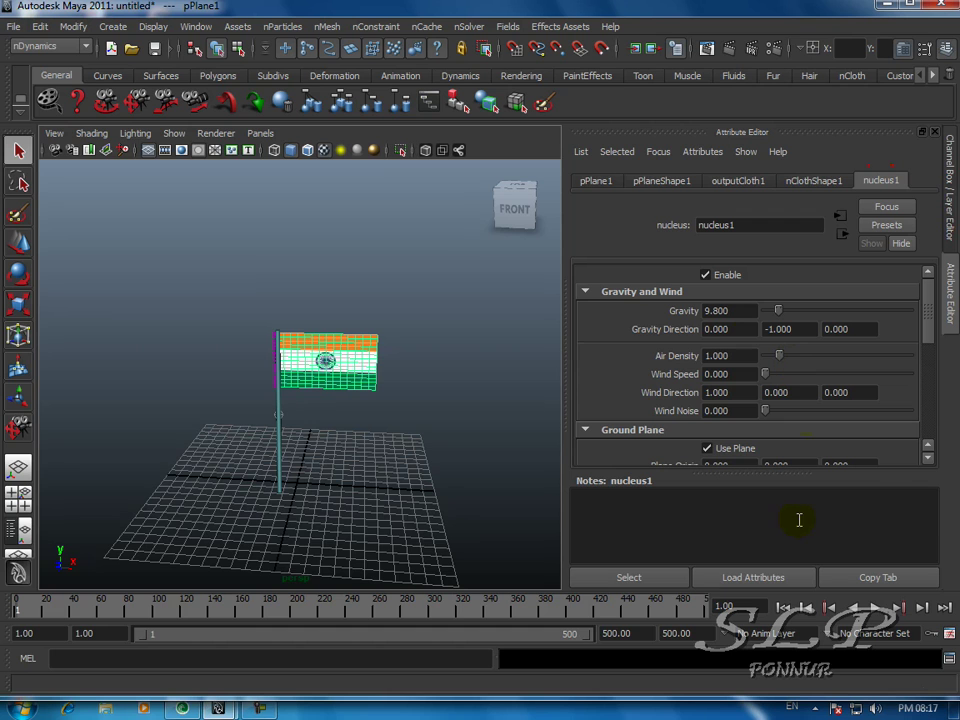
click(875, 608)
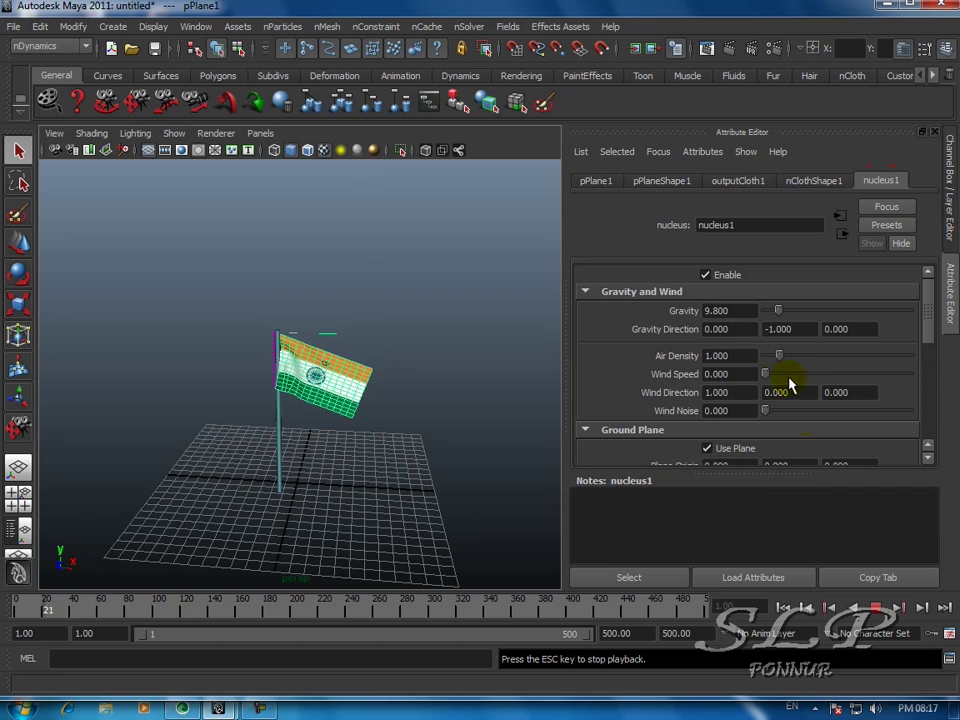
drag(765, 374, 788, 378)
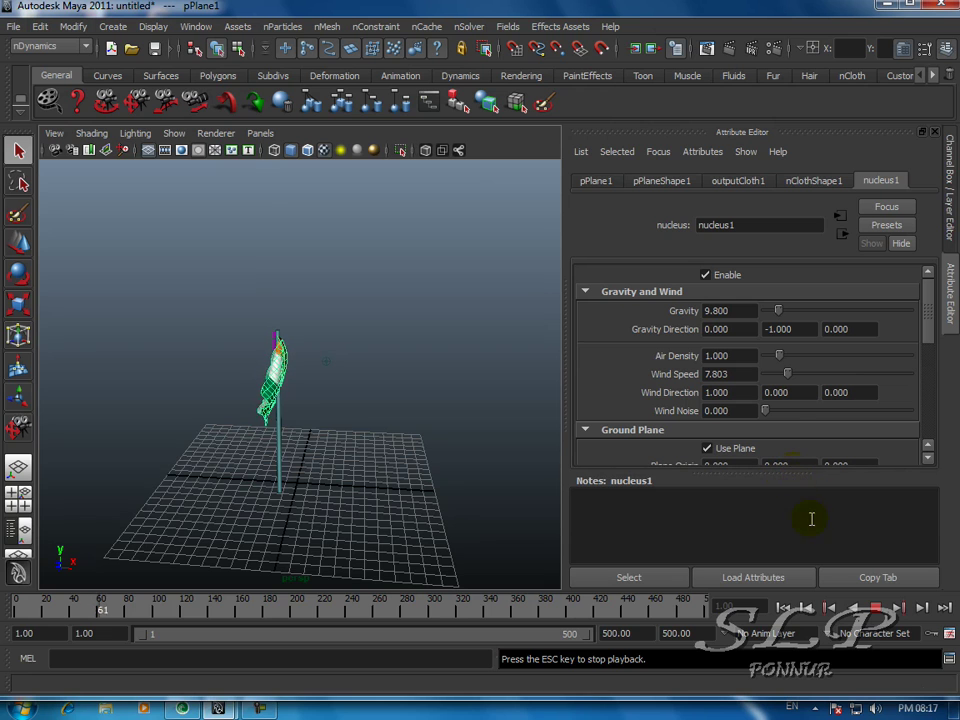
drag(790, 378, 805, 376)
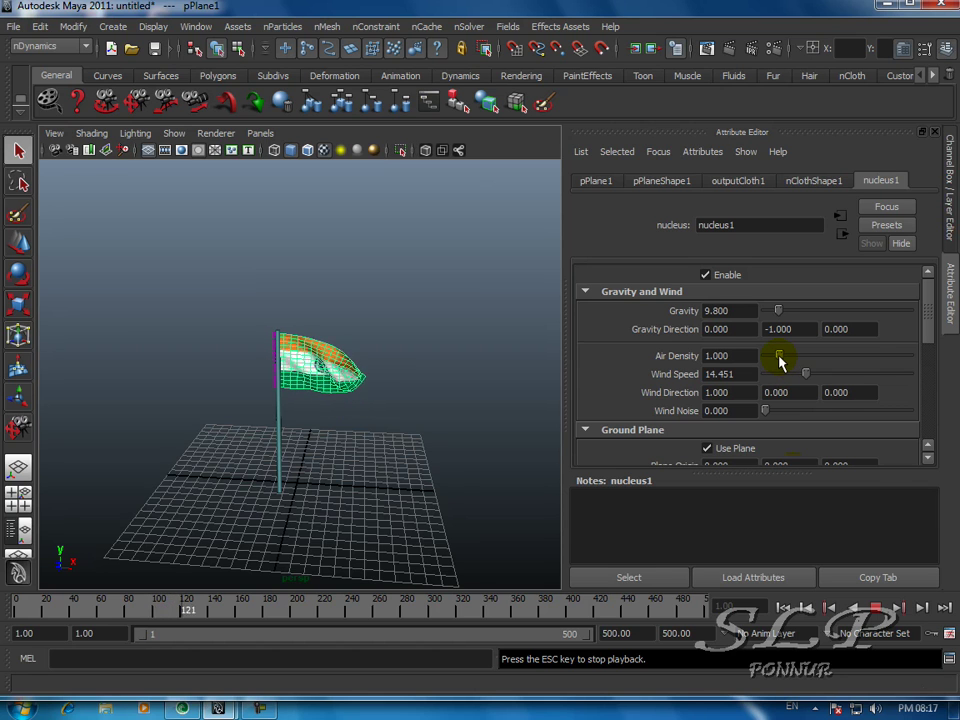
Set the nucleus Air Density to about 1.965 and Wind Speed to about 14.16 during playback, and deselect the flag
drag(781, 362, 793, 360)
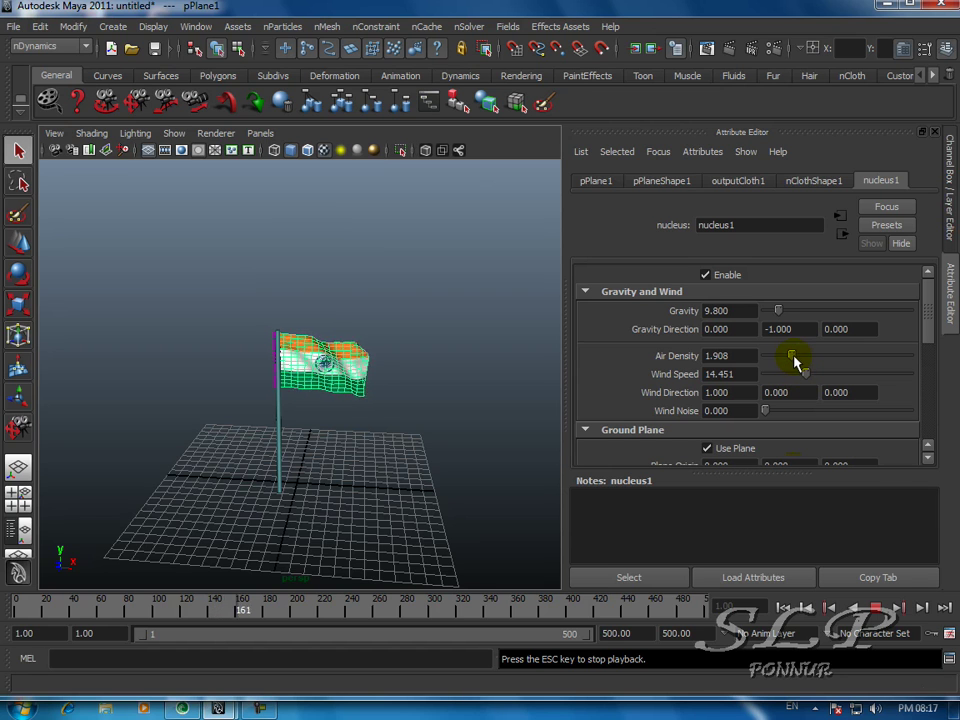
mouse_move(793, 360)
mouse_down()
mouse_move(804, 374)
mouse_move(794, 359)
mouse_up()
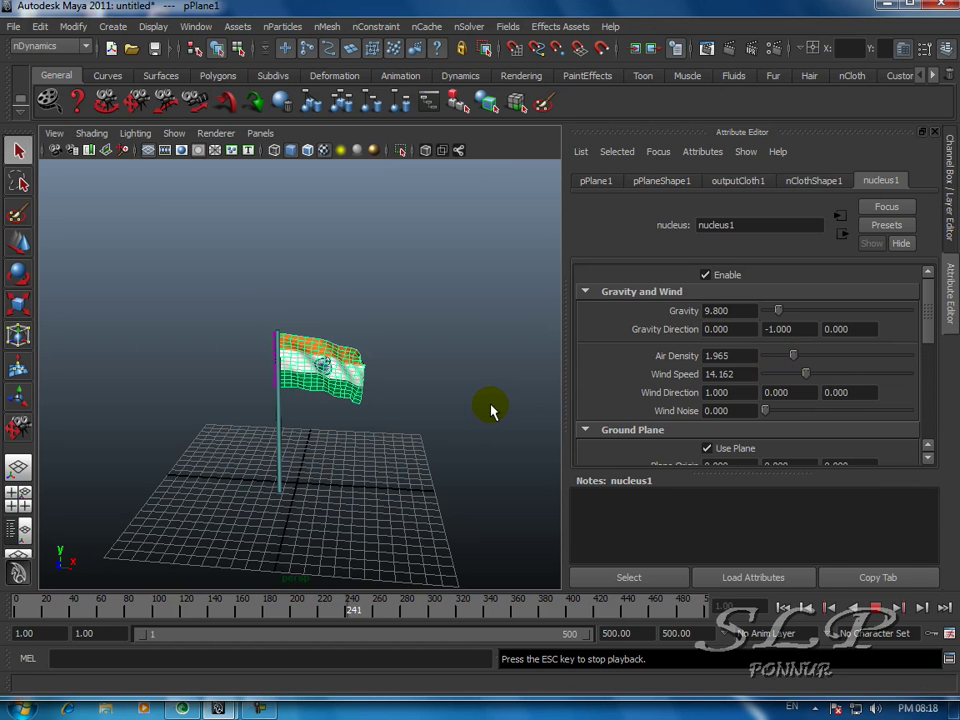
click(430, 414)
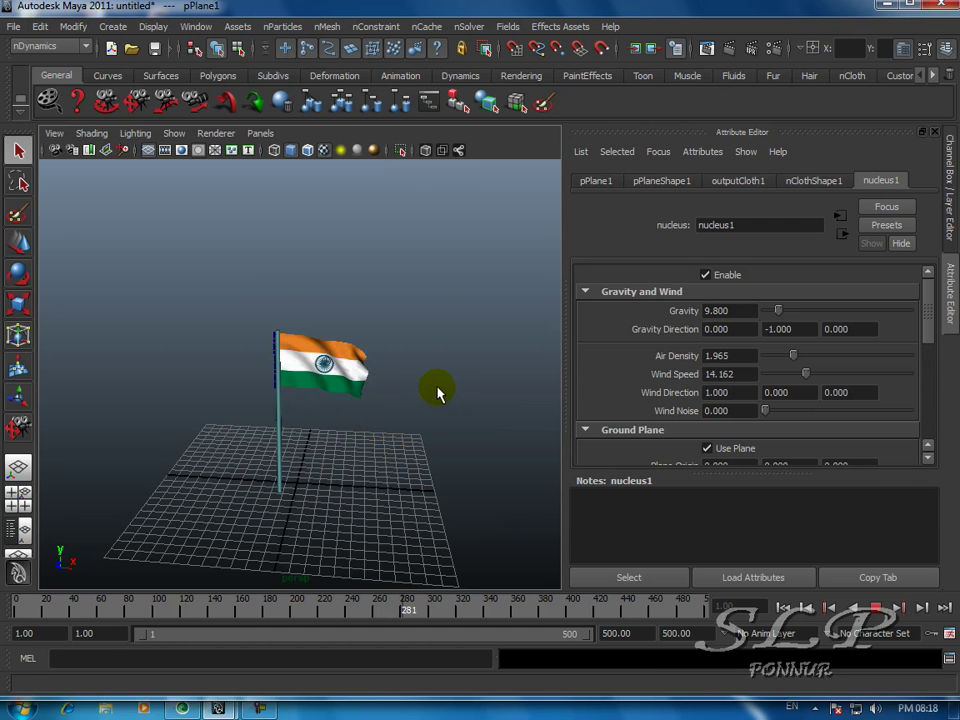
Replace the Attribute Editor with the Channel Box and frame the whole flag and pole in the enlarged viewport
click(905, 49)
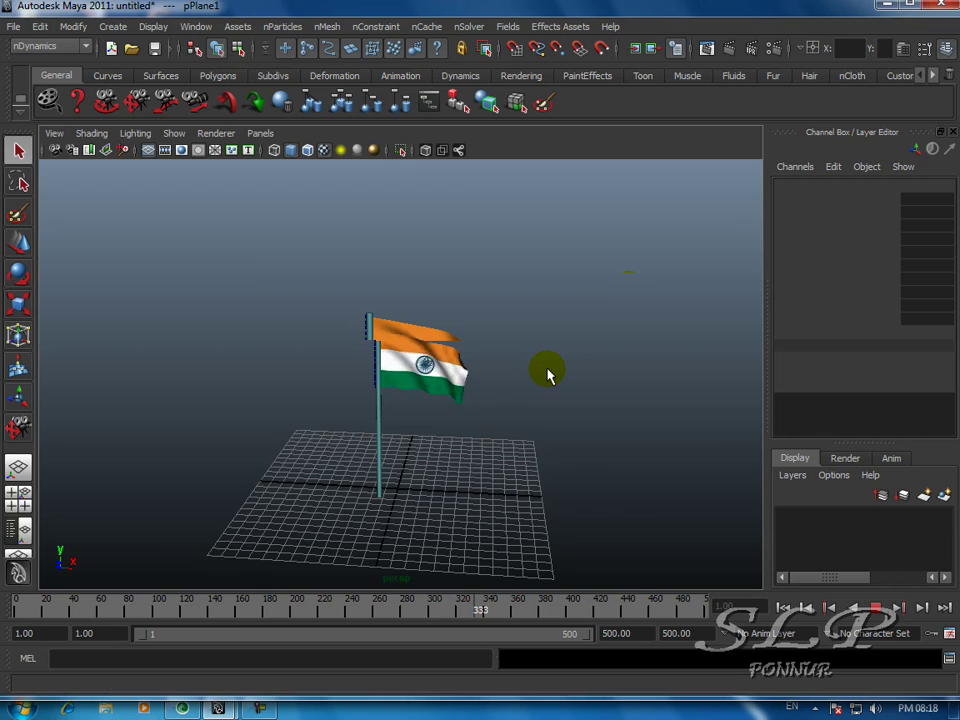
scroll(548, 376, up, 2)
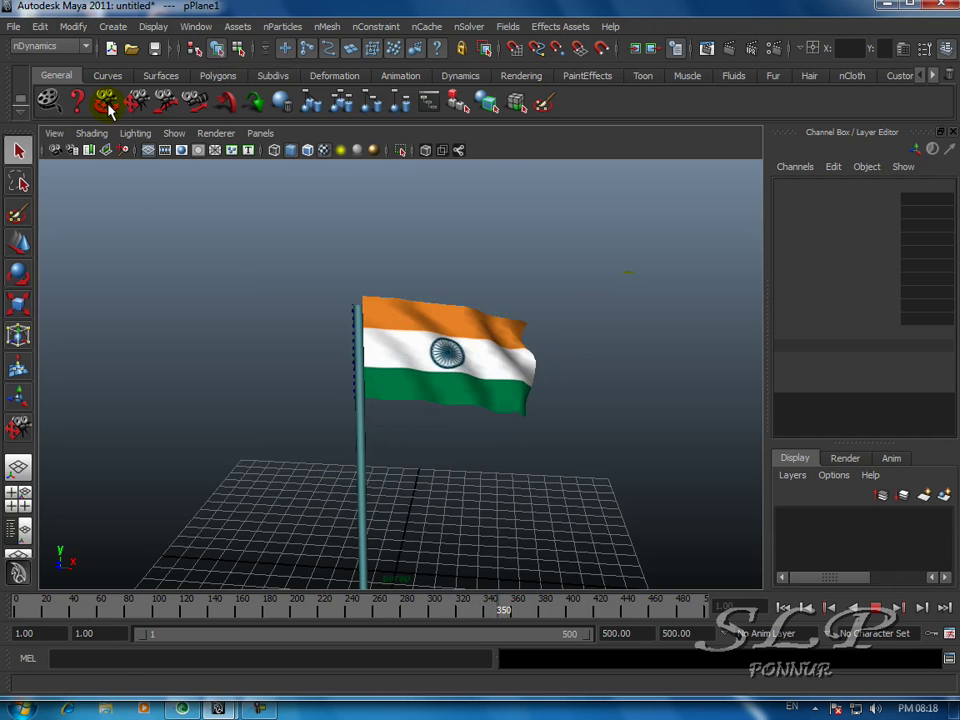
alt+middle_drag(418, 420, 444, 351)
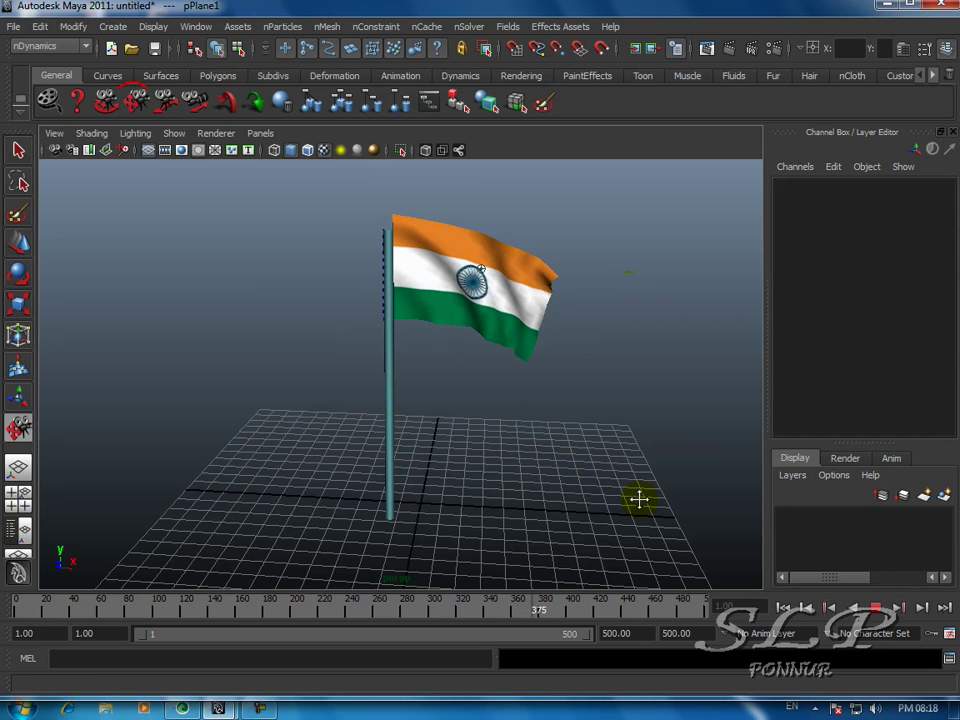
Return to the first frame and replay the wind simulation to examine the waving flag
click(784, 607)
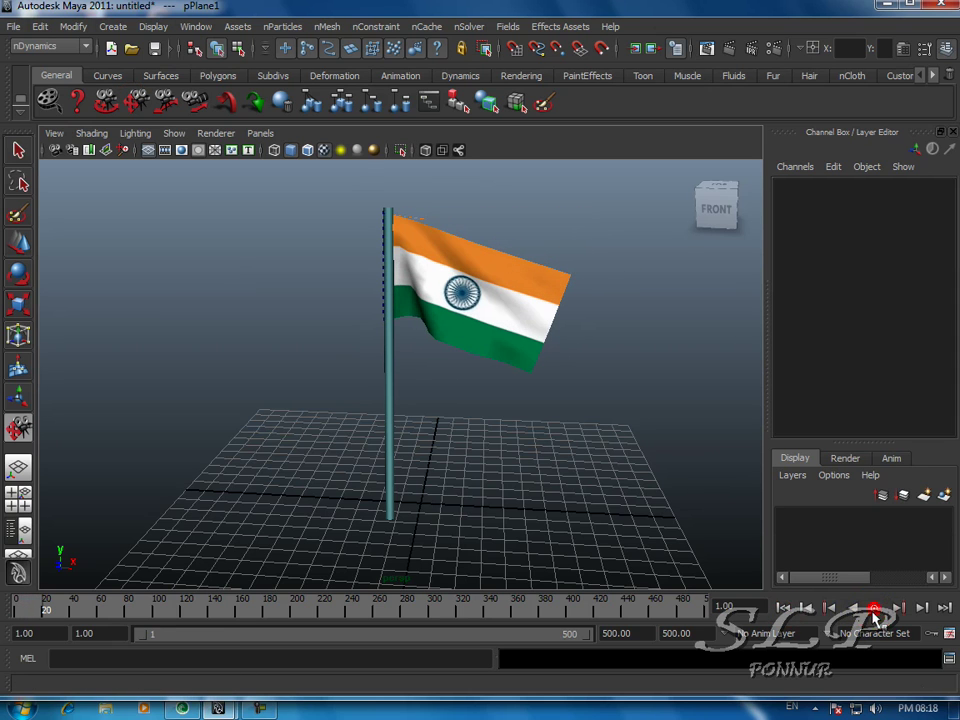
click(784, 607)
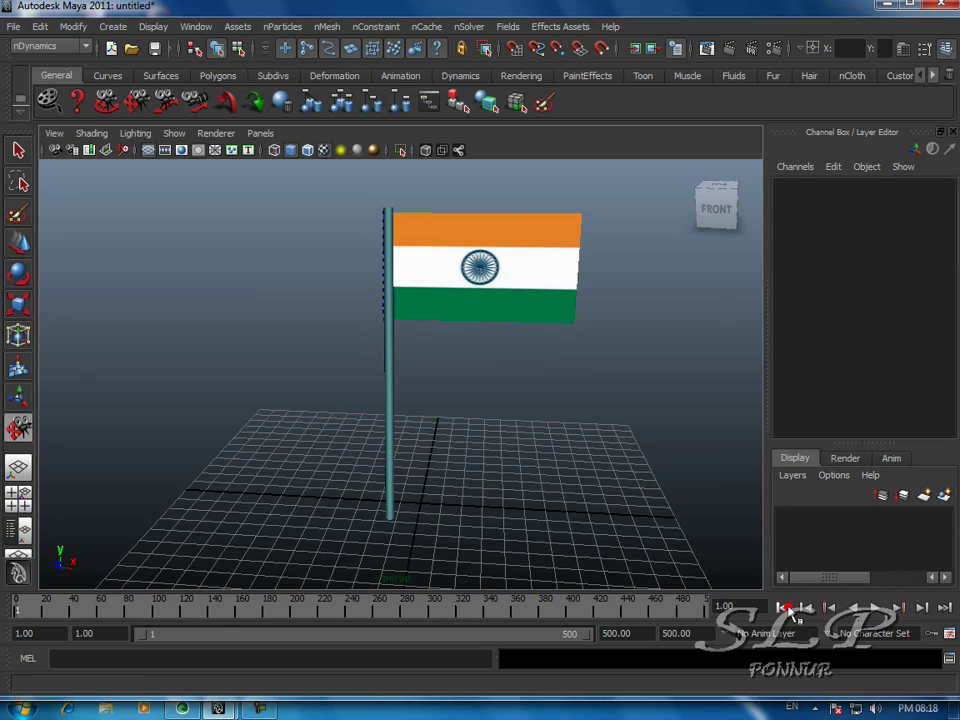
click(828, 607)
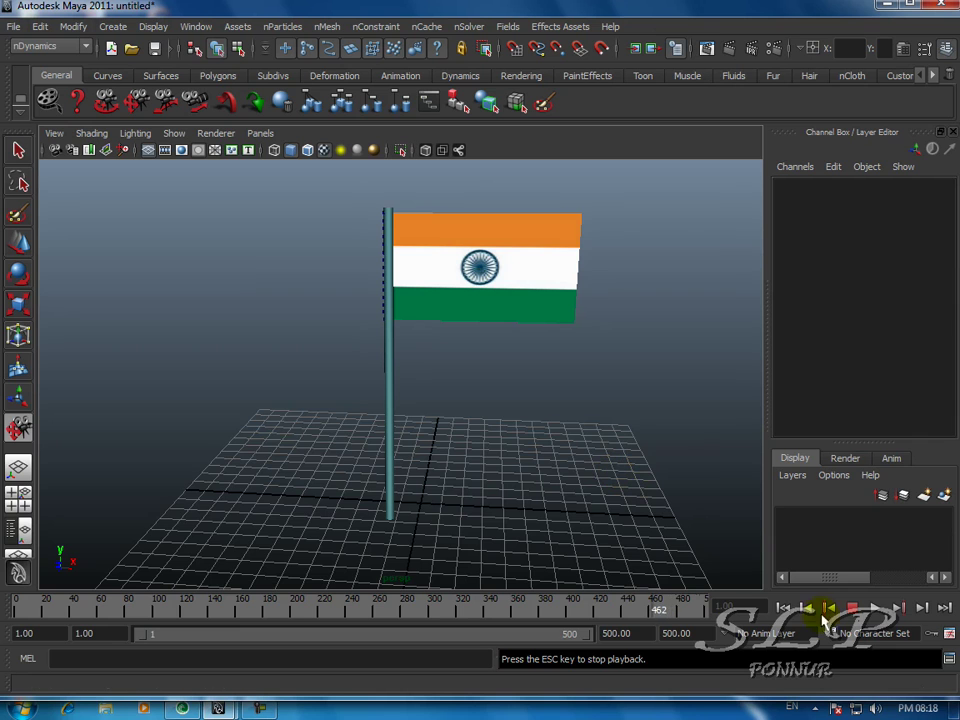
click(851, 607)
click(784, 607)
click(875, 607)
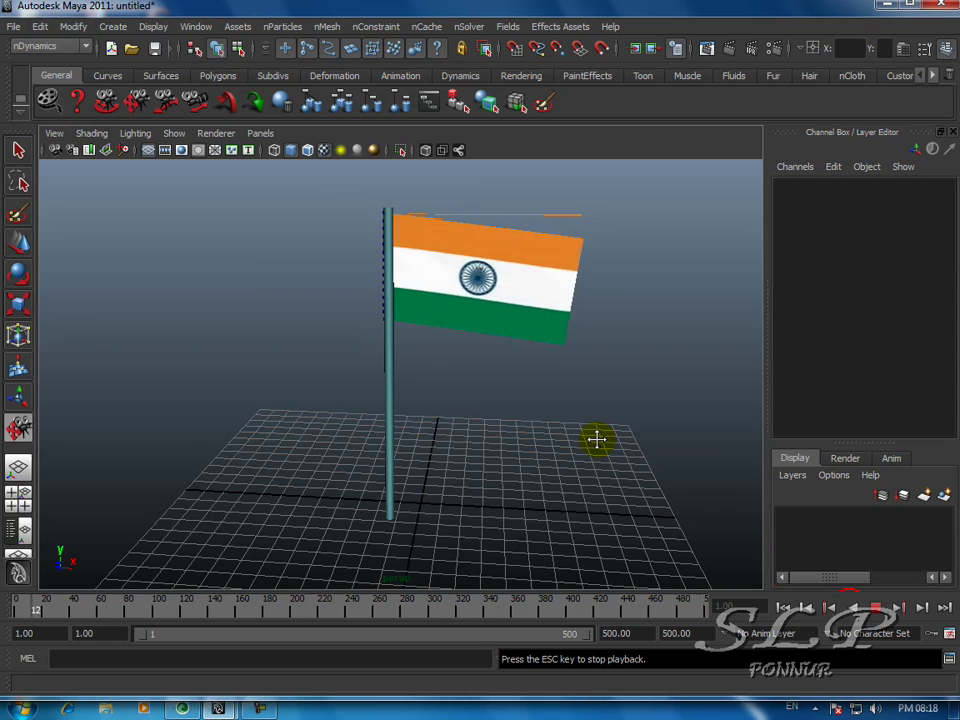